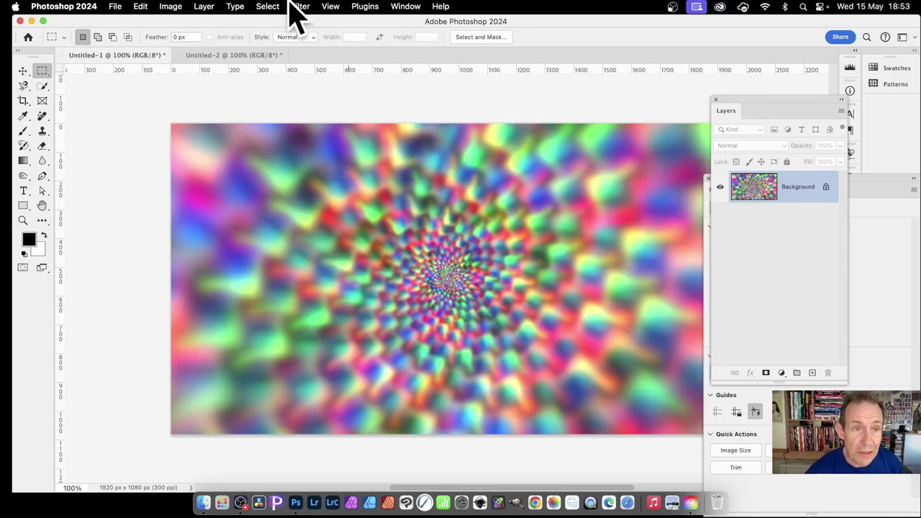
# In Untitled-2, create an empty Layer 1 above the white Background and re-dock the Layers panel on the right.
pyautogui.click(249, 54)
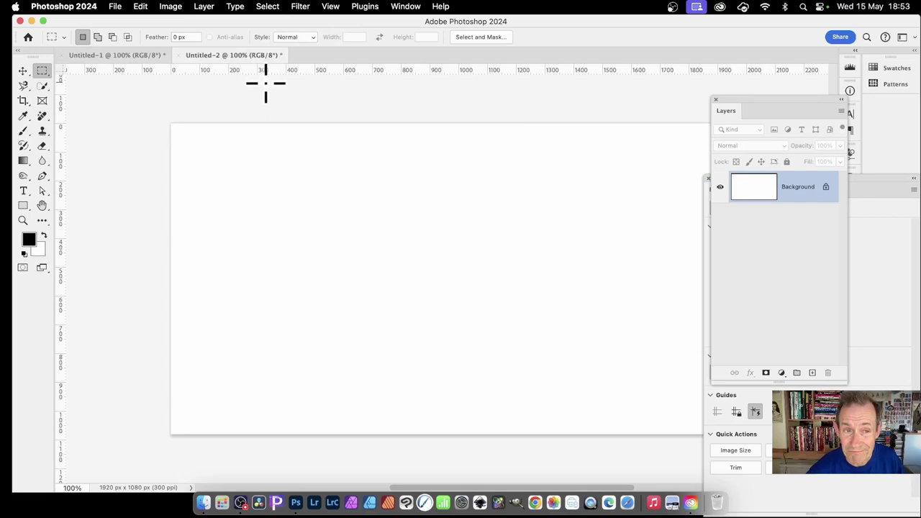
pyautogui.moveTo(760, 107); pyautogui.dragTo(306, 111)
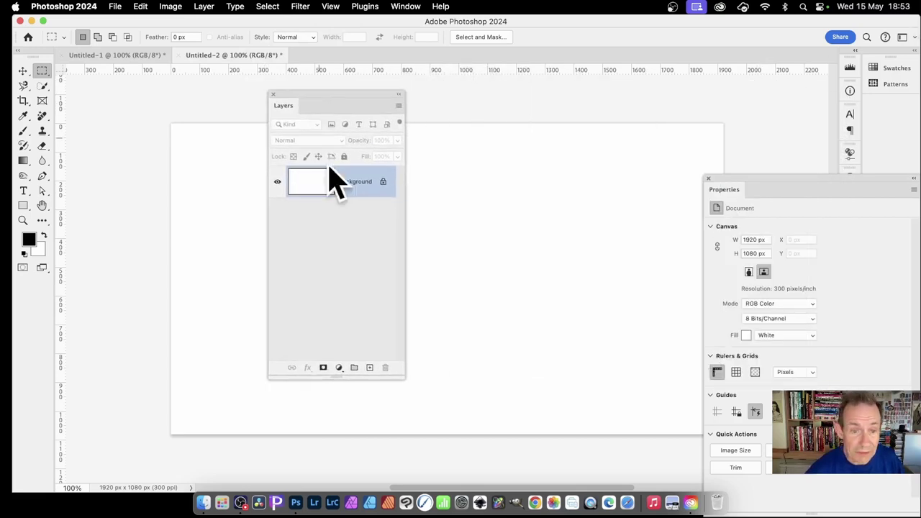
pyautogui.click(369, 368)
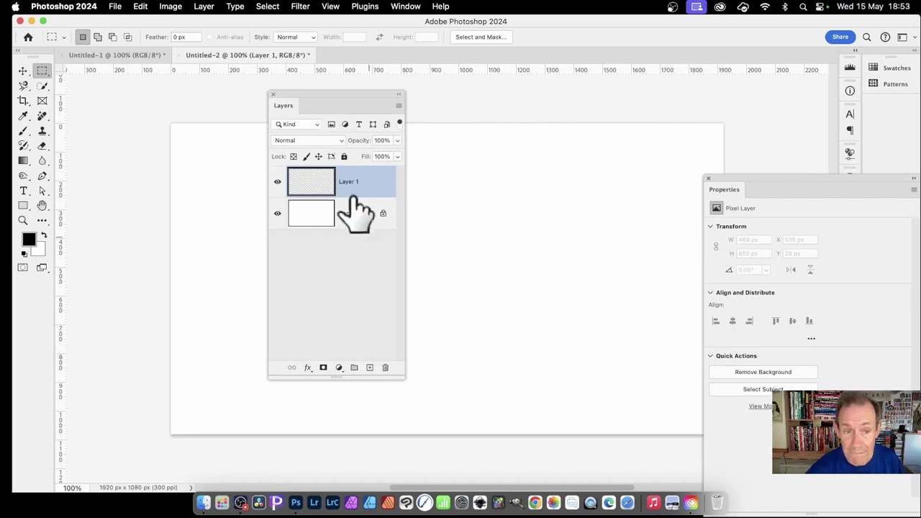
pyautogui.moveTo(344, 101); pyautogui.dragTo(704, 112)
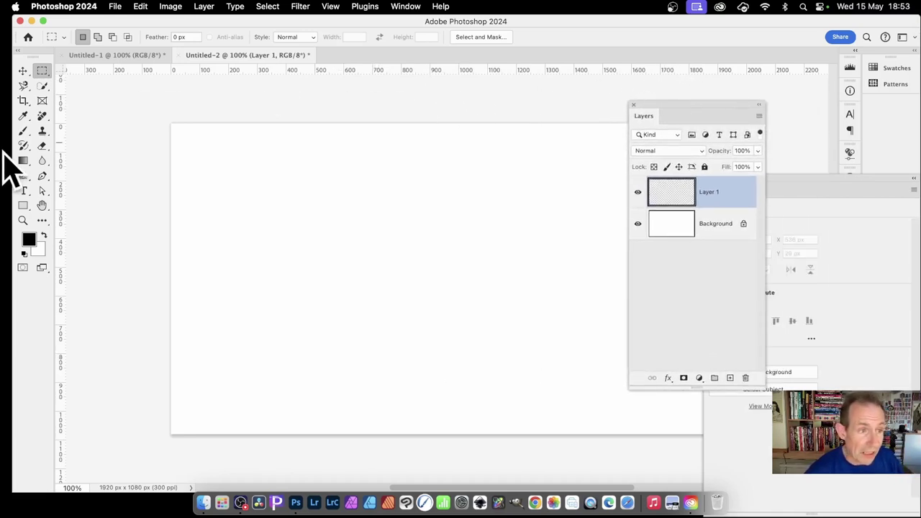
# Draw a tall rectangular marquee just left of centre with a 50 px feather.
pyautogui.click(42, 71)
pyautogui.click(95, 71)
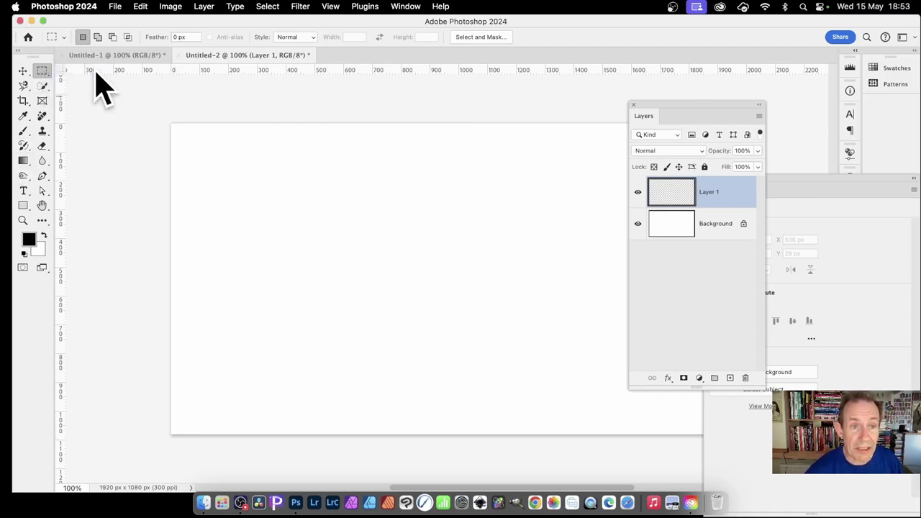
pyautogui.click(184, 37)
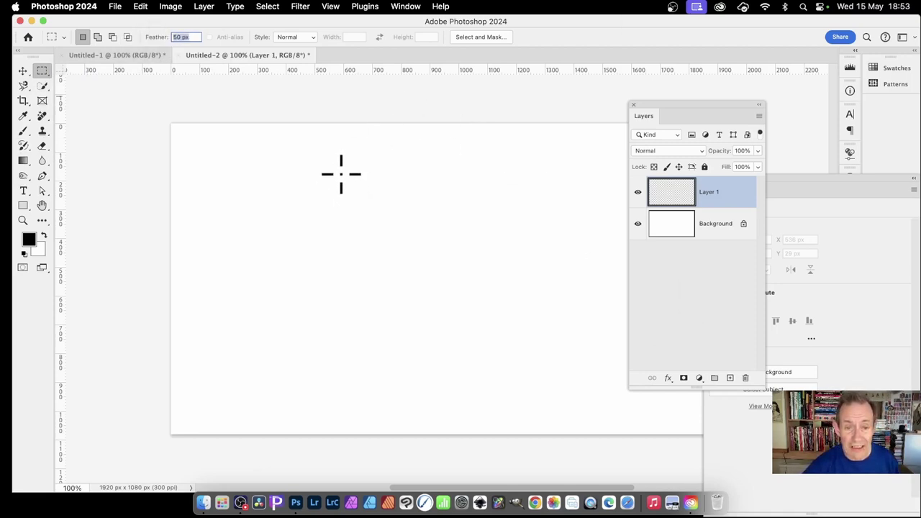
pyautogui.moveTo(341, 174); pyautogui.dragTo(414, 344)
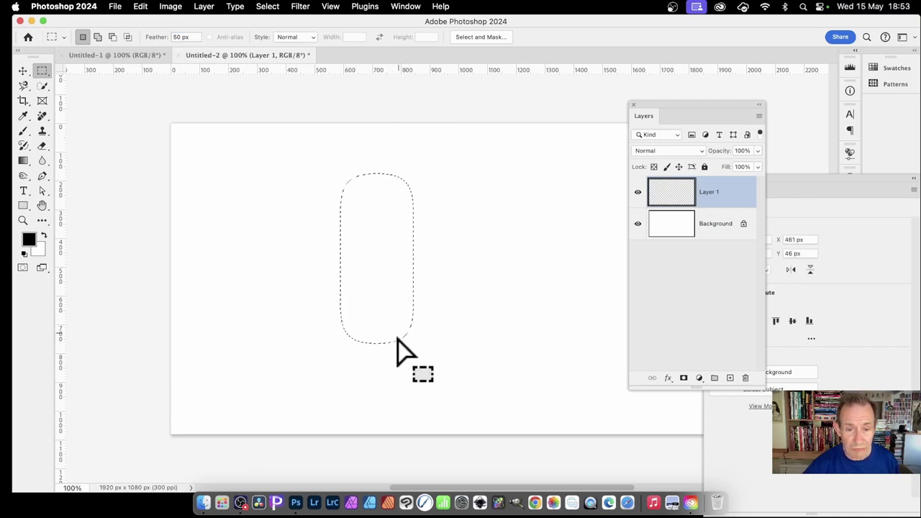
# Use the Gradient Tool with a rainbow preset to fill the selection vertically, blue to green.
pyautogui.click(26, 163)
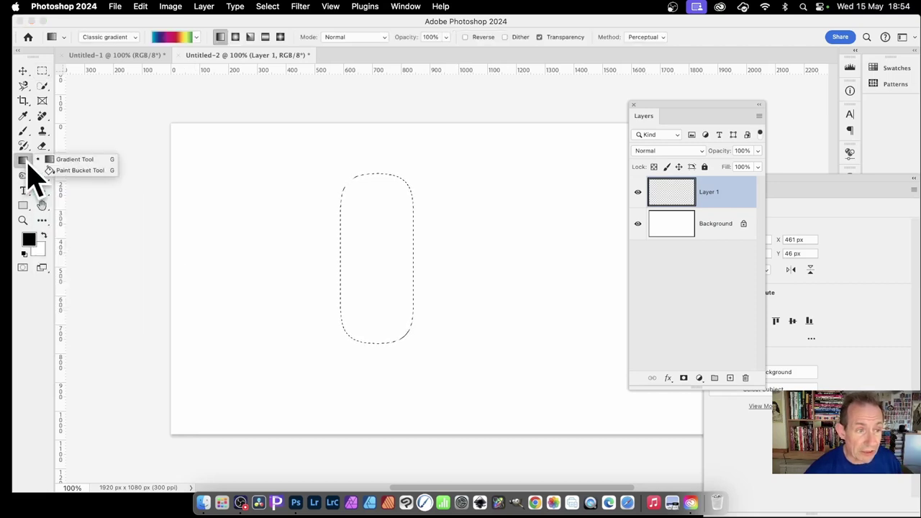
pyautogui.click(81, 165)
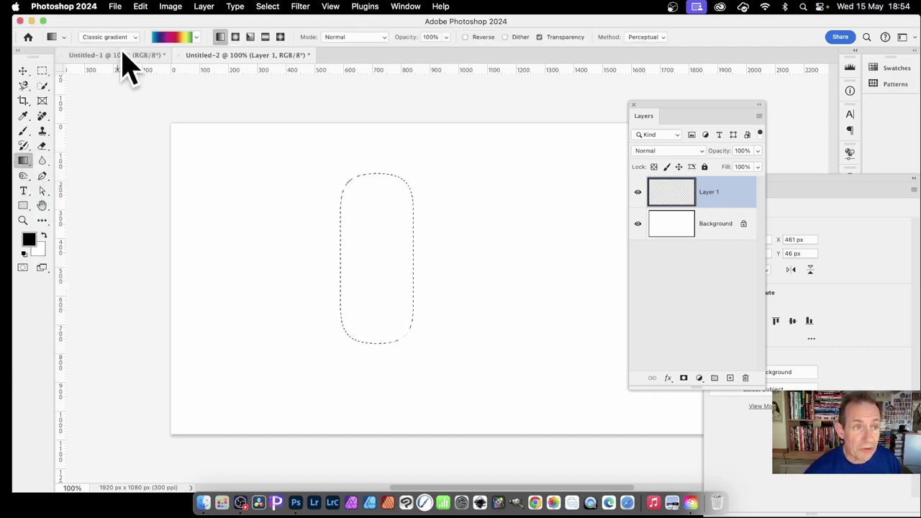
pyautogui.click(196, 37)
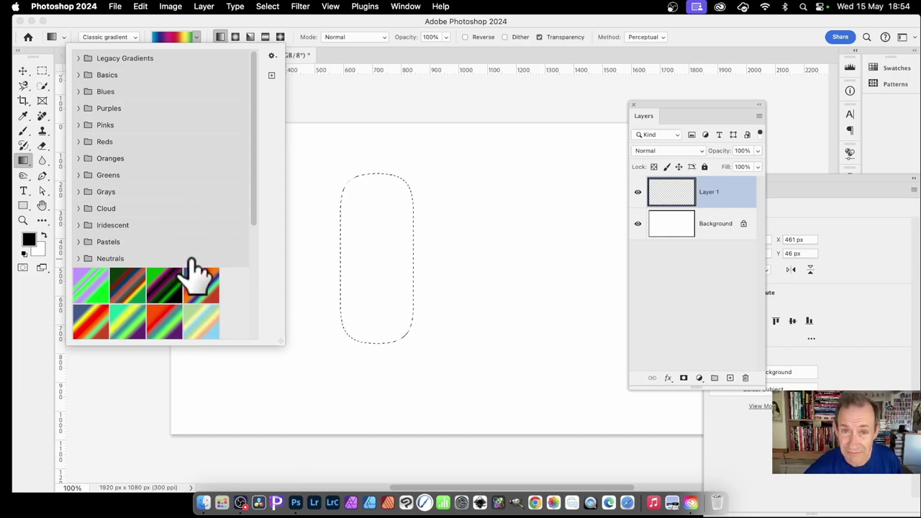
pyautogui.click(388, 32)
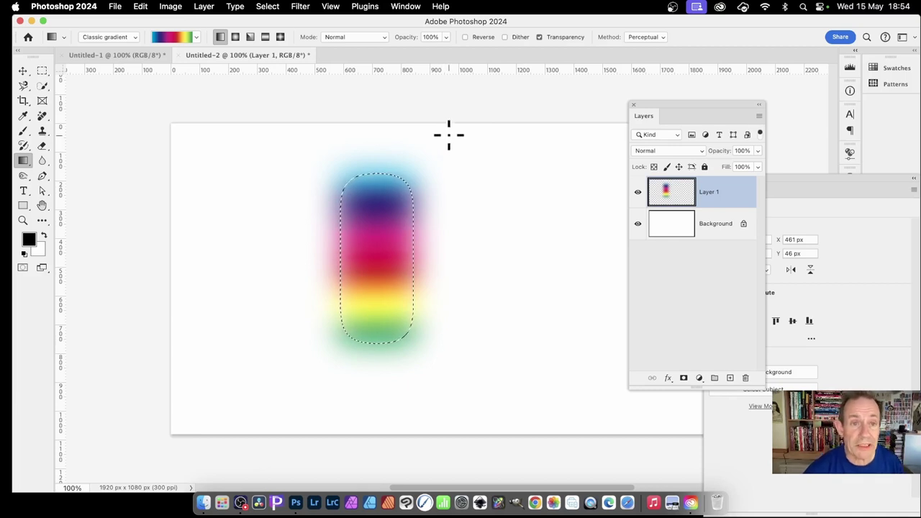
# Deselect and hide the white Background layer.
pyautogui.click(272, 7)
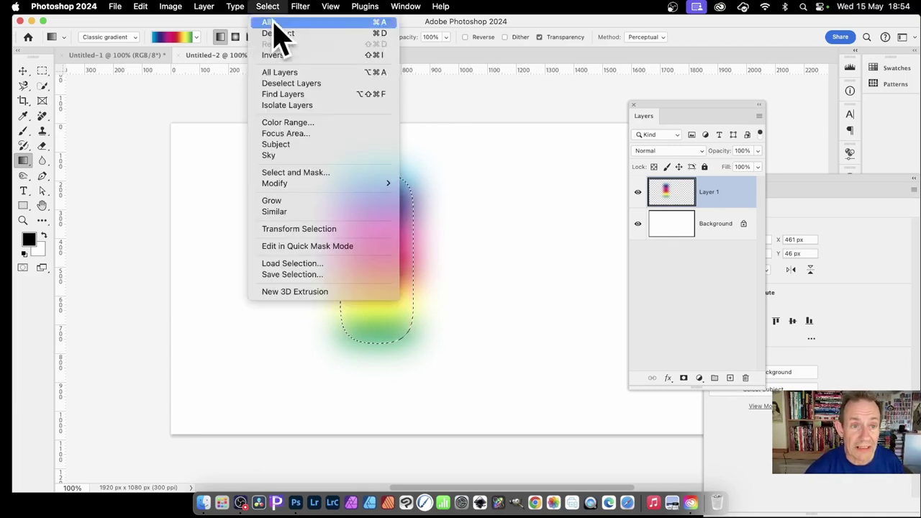
pyautogui.click(274, 34)
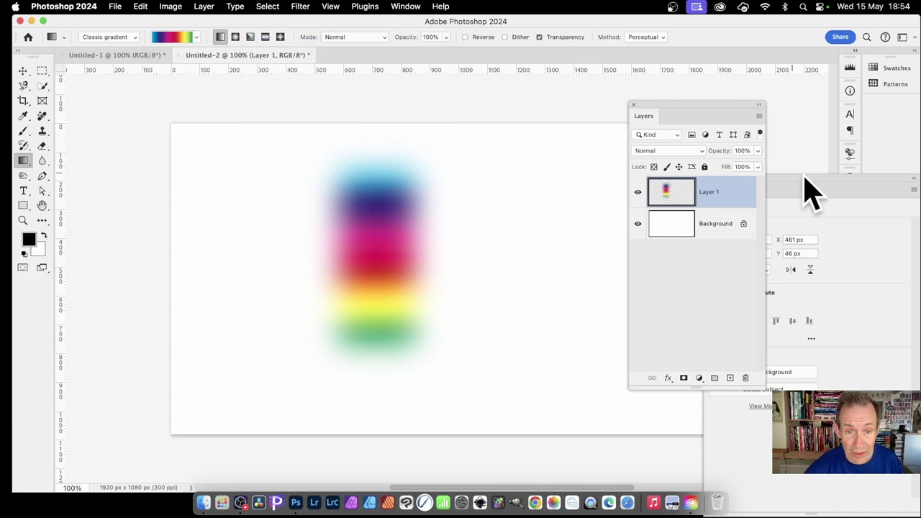
pyautogui.click(638, 225)
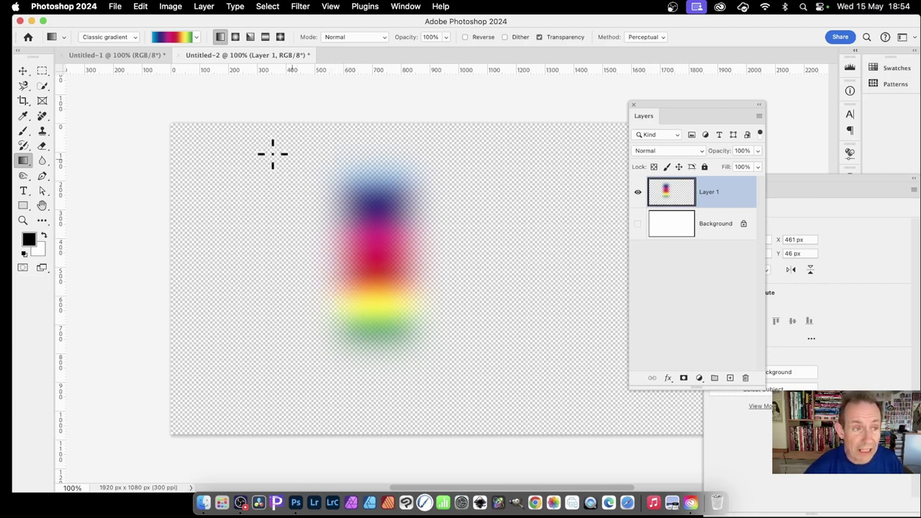
# Reset the marquee feather to 0 px, then box the rainbow blob and deselect it.
pyautogui.click(41, 71)
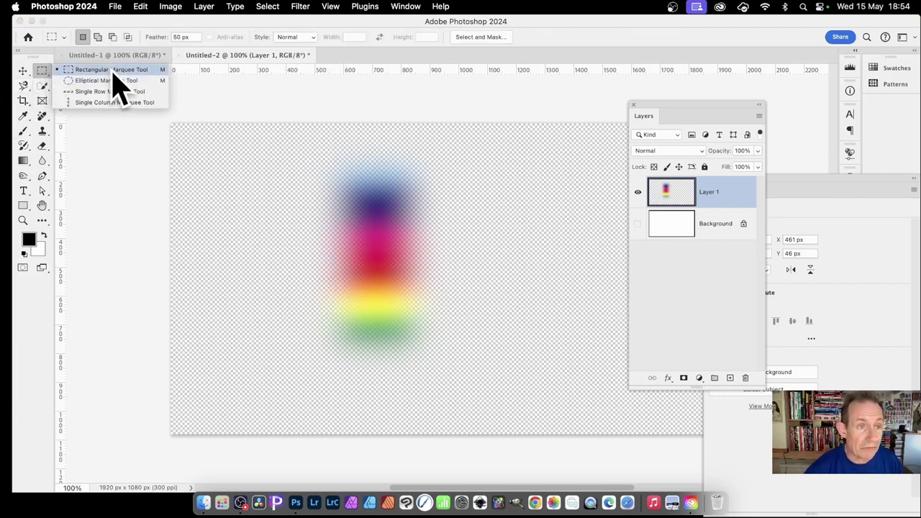
pyautogui.click(111, 70)
pyautogui.click(188, 37)
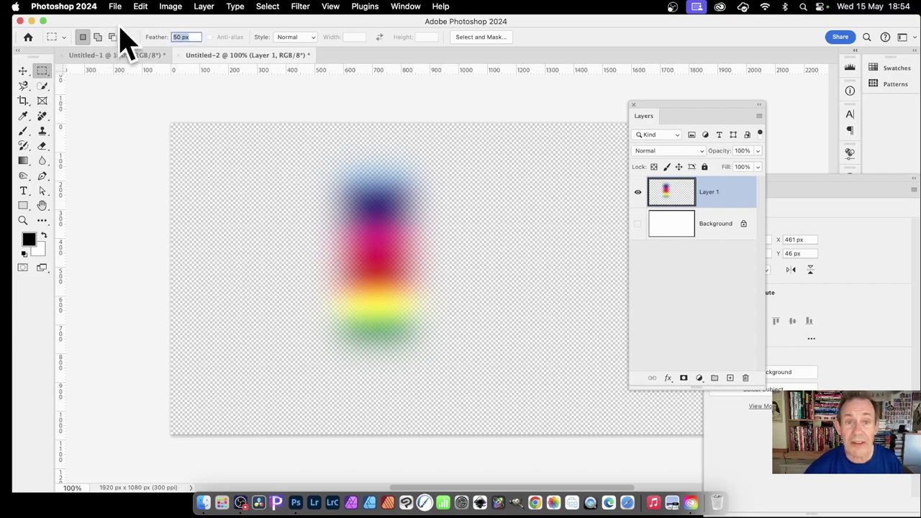
pyautogui.write('0')
pyautogui.press('Return')
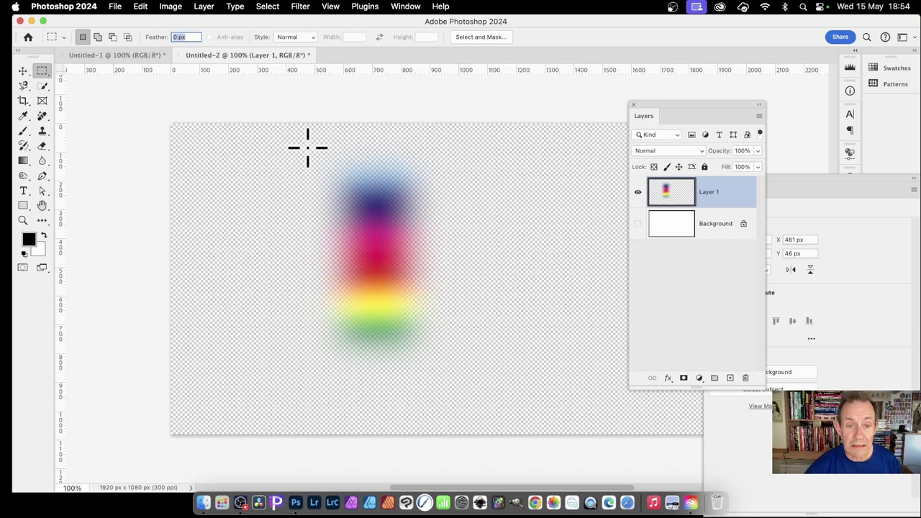
pyautogui.moveTo(307, 147); pyautogui.dragTo(448, 381)
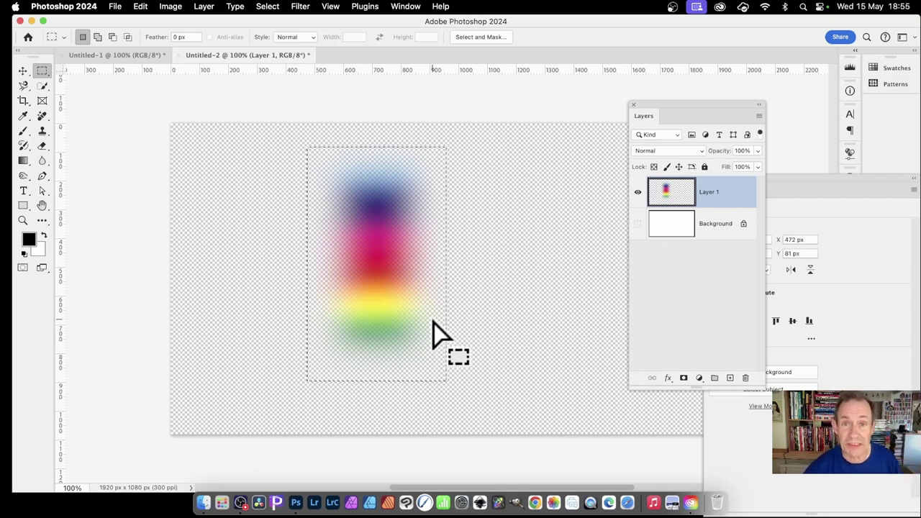
pyautogui.click(267, 5)
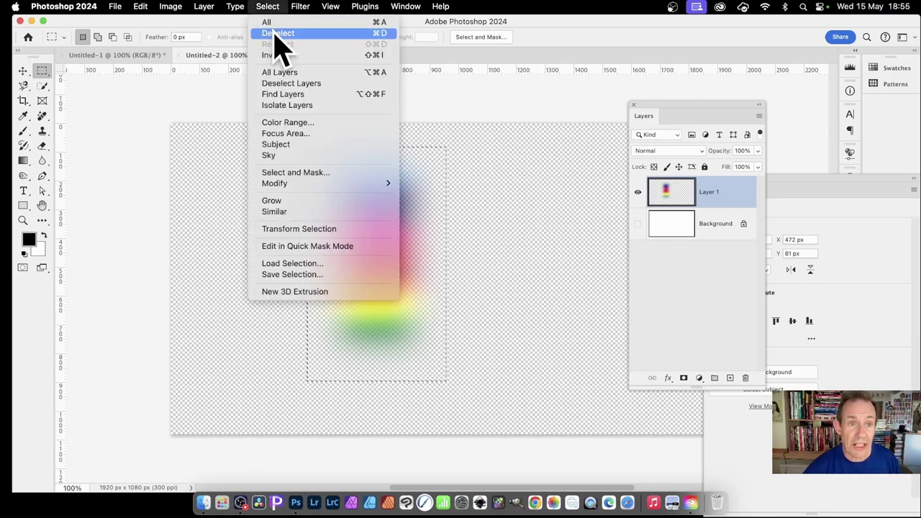
pyautogui.click(277, 32)
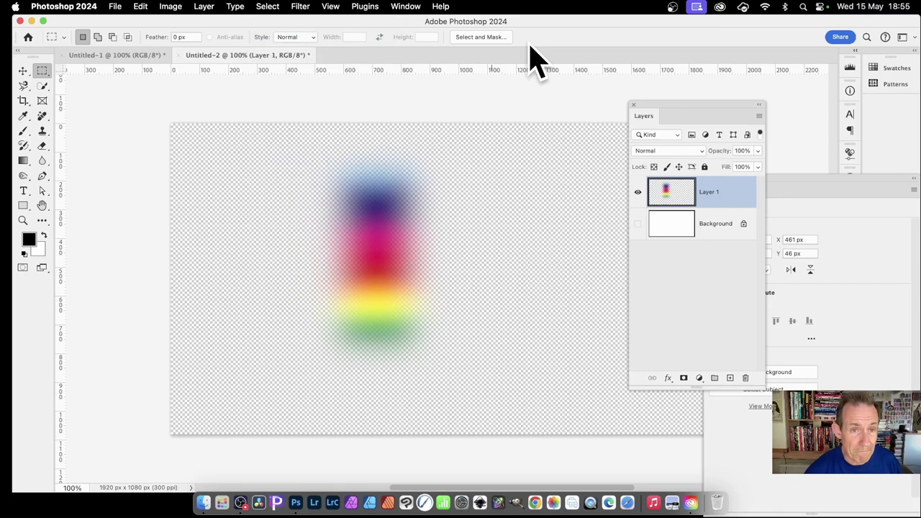
# Apply a Sine Wave distortion with amplitude 5 to 229 to the rainbow blob.
pyautogui.click(307, 7)
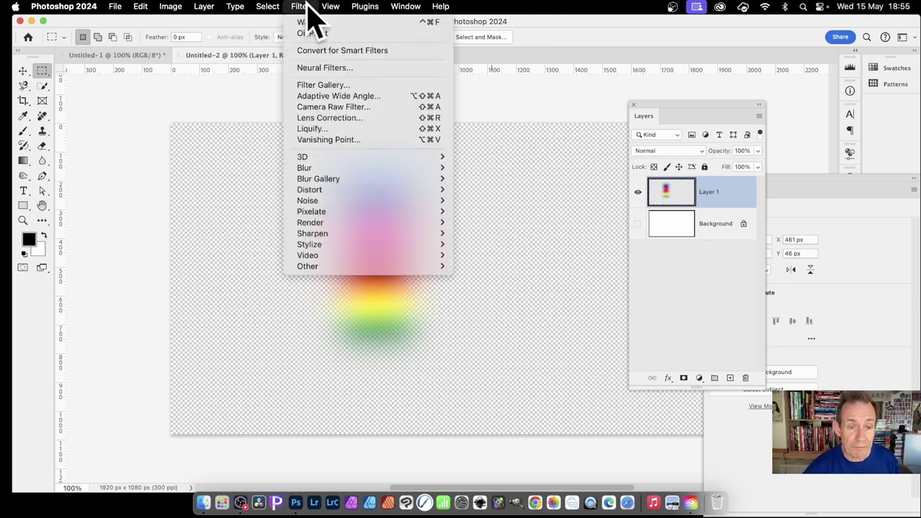
pyautogui.moveTo(430, 192)
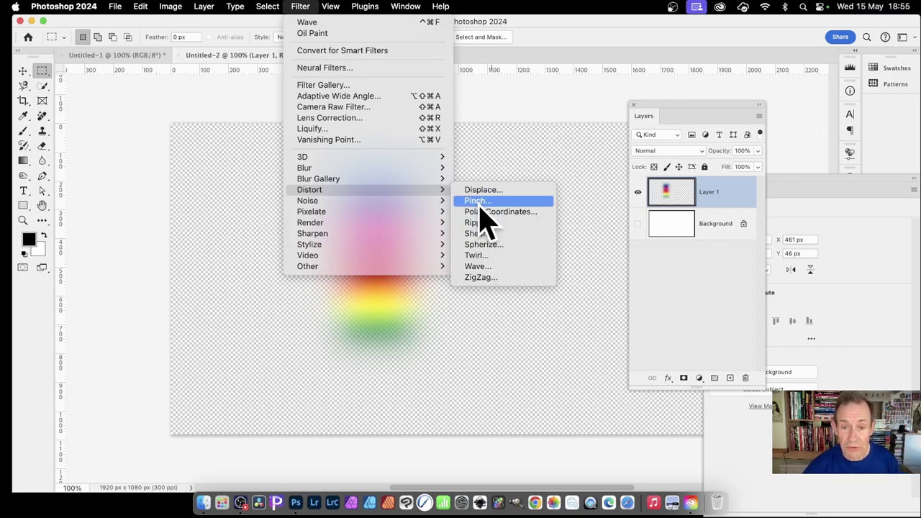
pyautogui.click(495, 268)
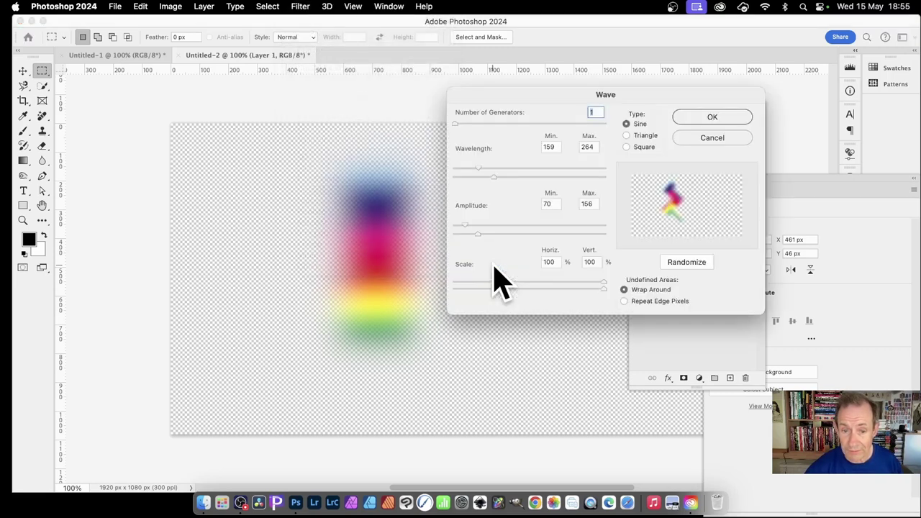
pyautogui.moveTo(625, 100); pyautogui.dragTo(520, 100)
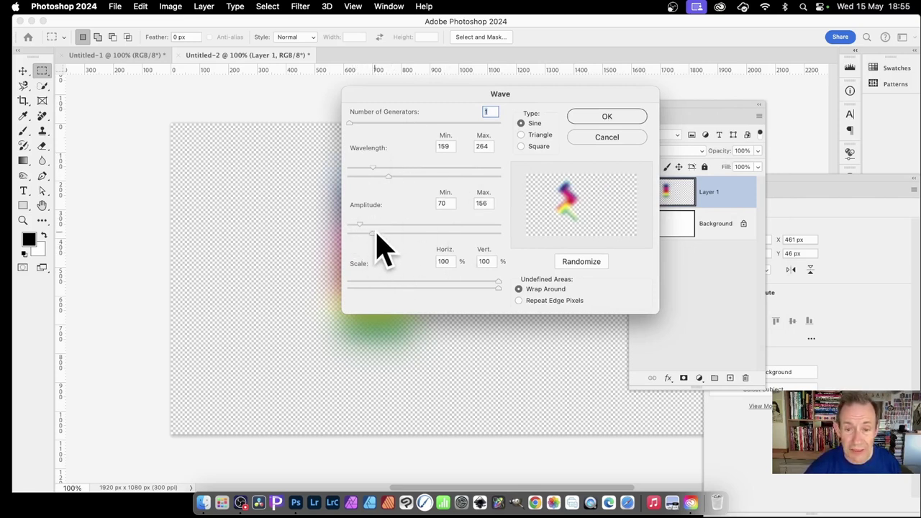
pyautogui.moveTo(376, 235)
pyautogui.mouseDown()
pyautogui.moveTo(453, 236)
pyautogui.moveTo(355, 233)
pyautogui.moveTo(456, 245)
pyautogui.moveTo(392, 249)
pyautogui.moveTo(383, 230)
pyautogui.mouseUp()
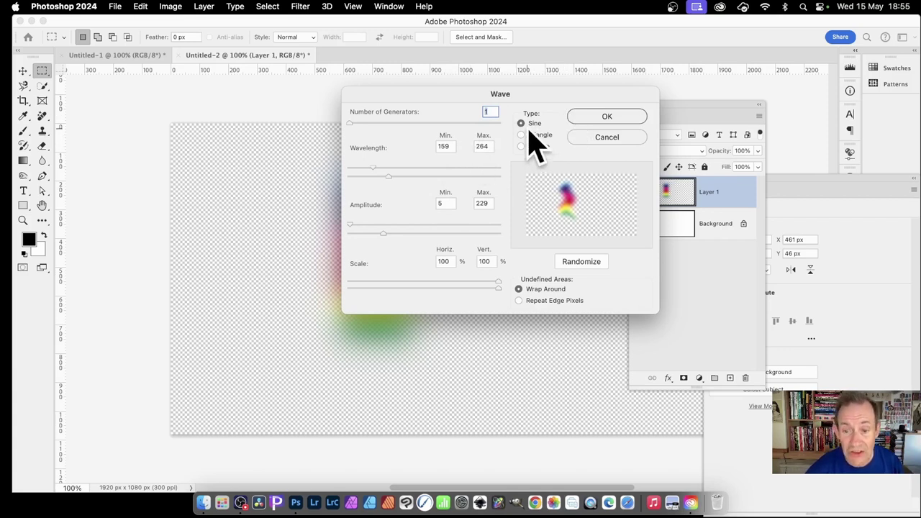
pyautogui.click(607, 117)
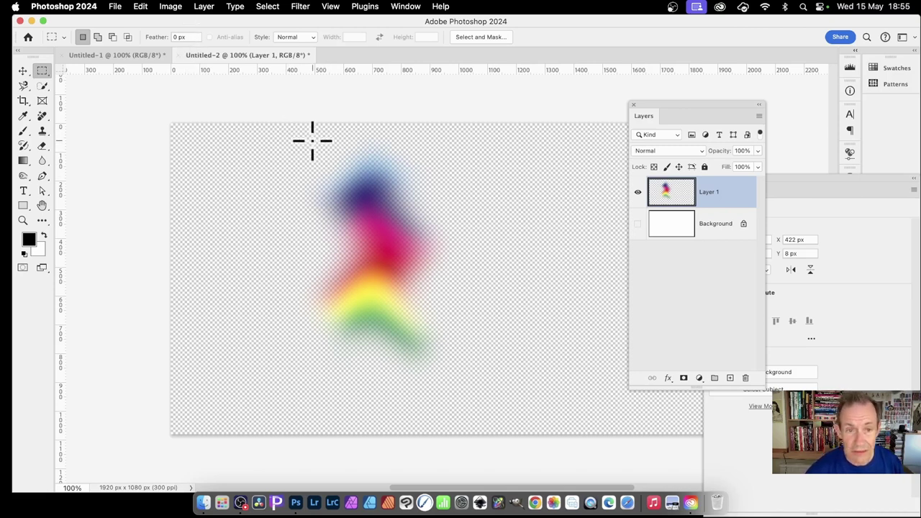
# Select a tall area around the wavy blur and define it as Pattern 264.
pyautogui.moveTo(302, 134); pyautogui.dragTo(467, 390)
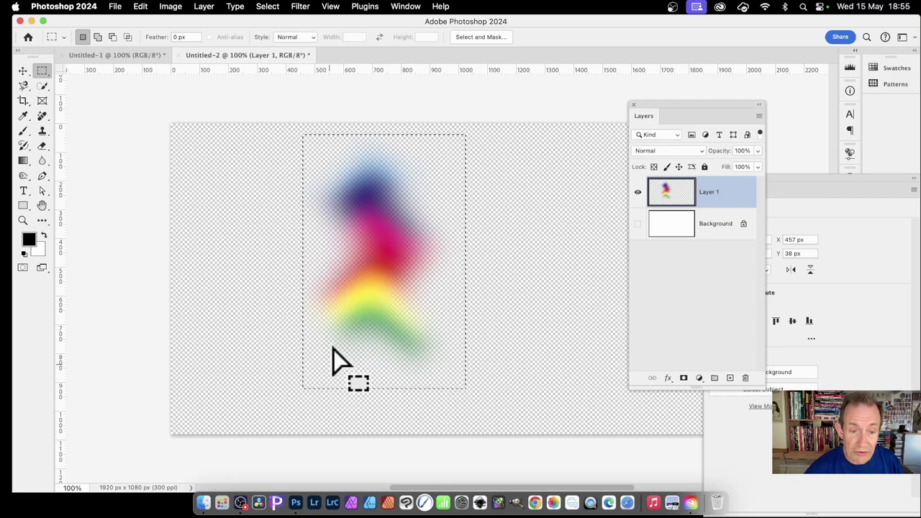
pyautogui.moveTo(293, 126); pyautogui.dragTo(466, 401)
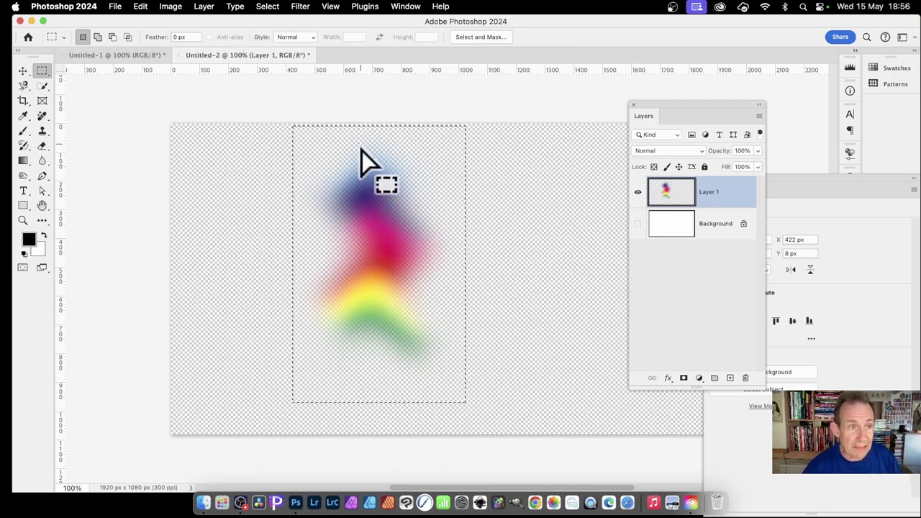
pyautogui.click(146, 9)
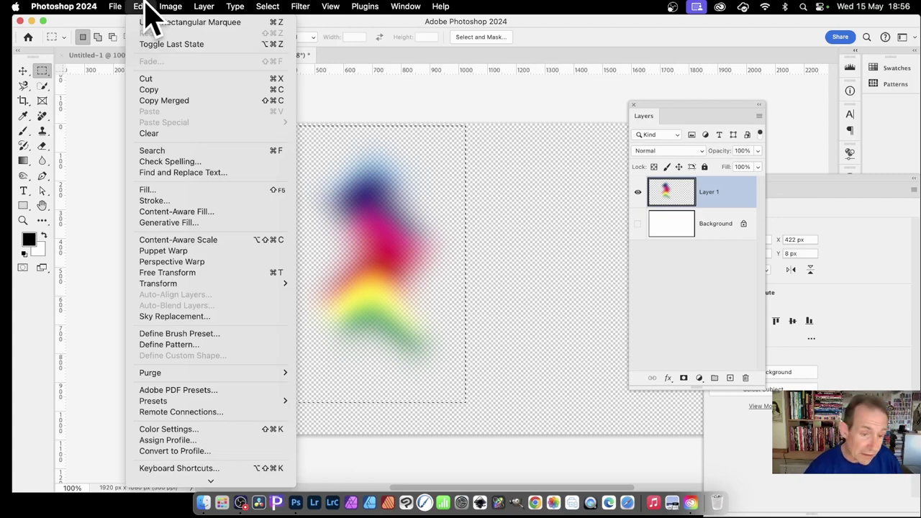
pyautogui.moveTo(169, 6)
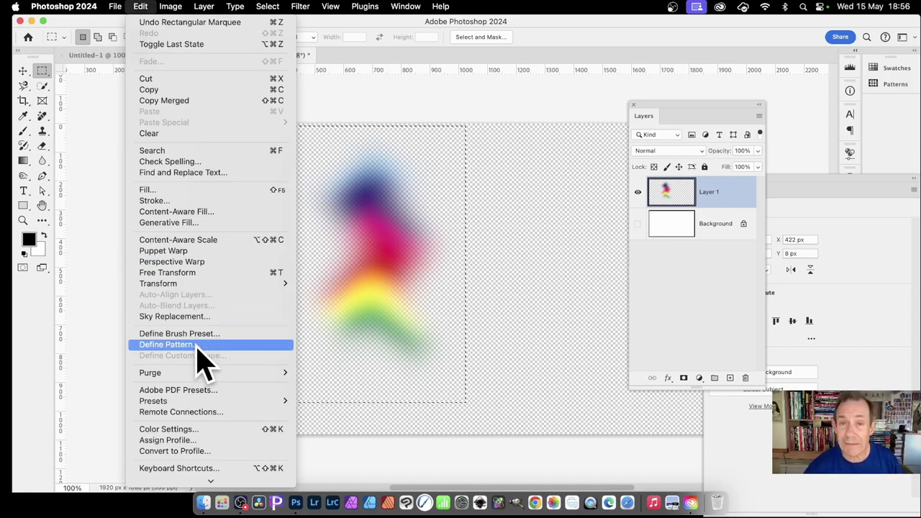
pyautogui.click(197, 347)
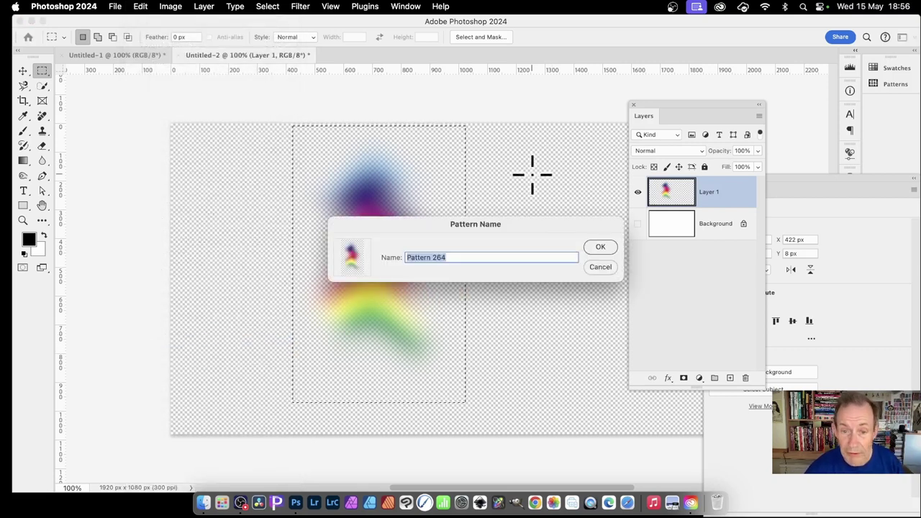
pyautogui.click(599, 247)
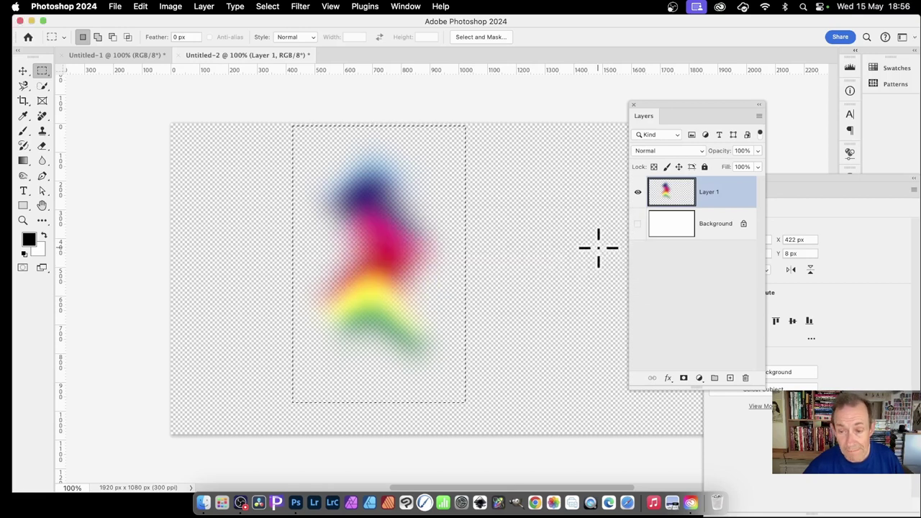
# Deselect, then set Edit > Fill contents to Pattern using the new rainbow Pattern 264.
pyautogui.click(267, 7)
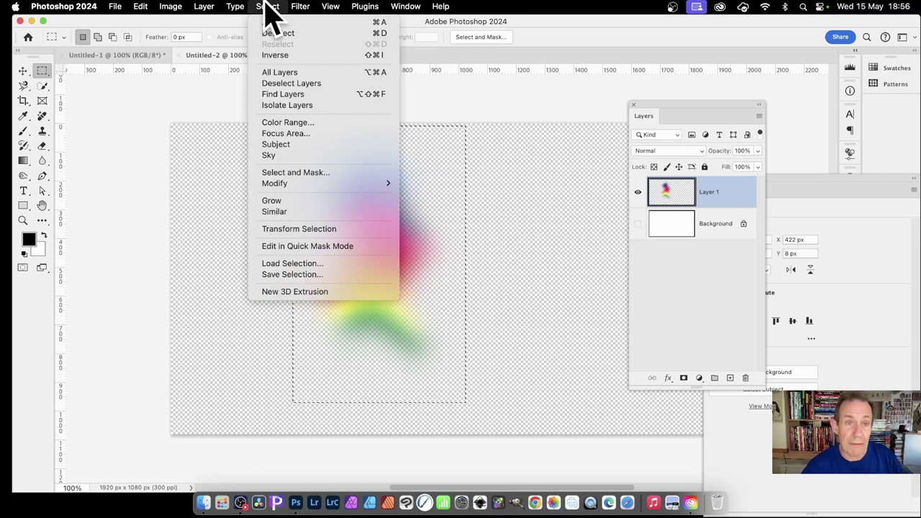
pyautogui.click(288, 33)
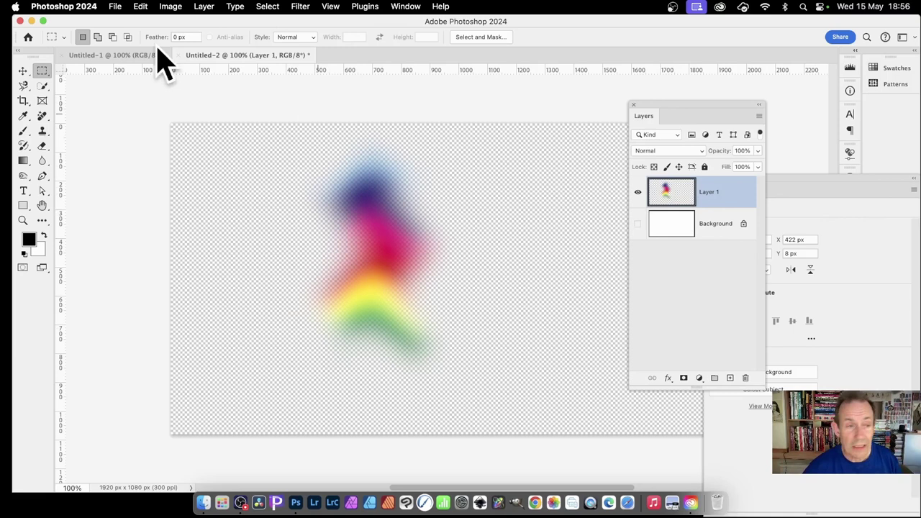
pyautogui.click(141, 7)
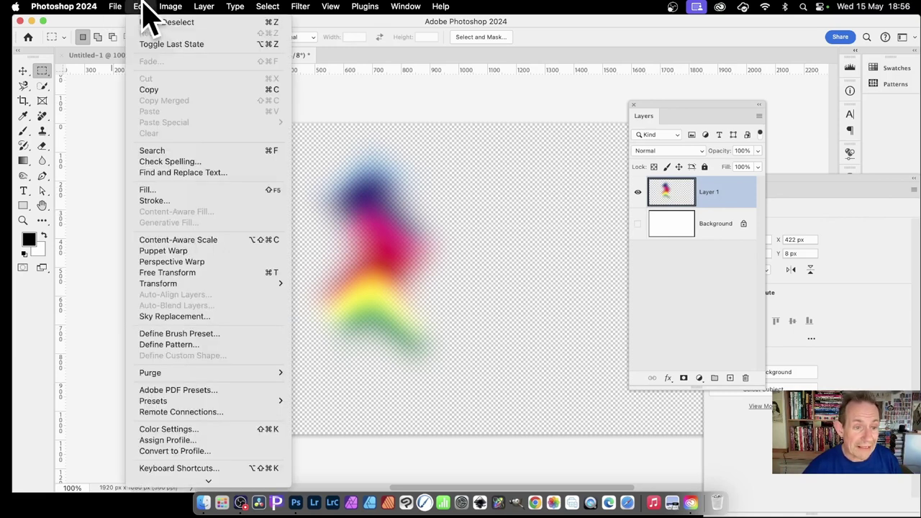
pyautogui.click(156, 189)
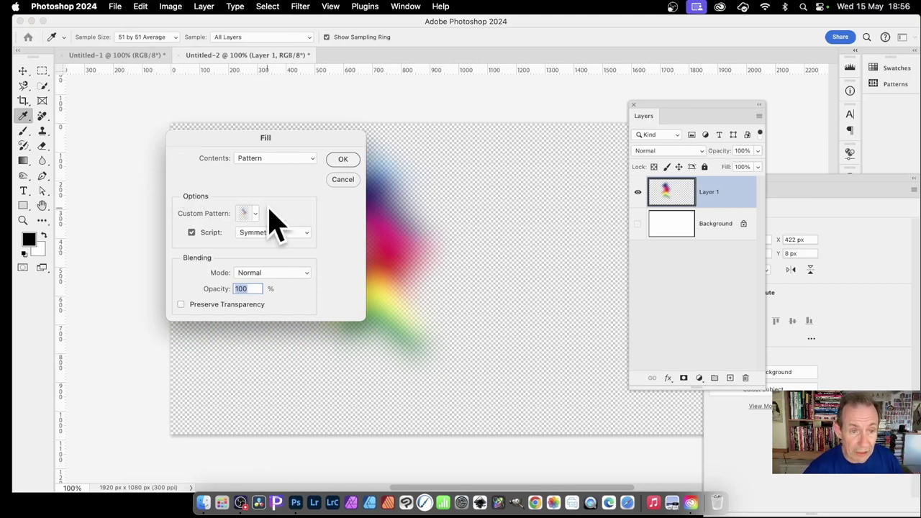
pyautogui.click(272, 158)
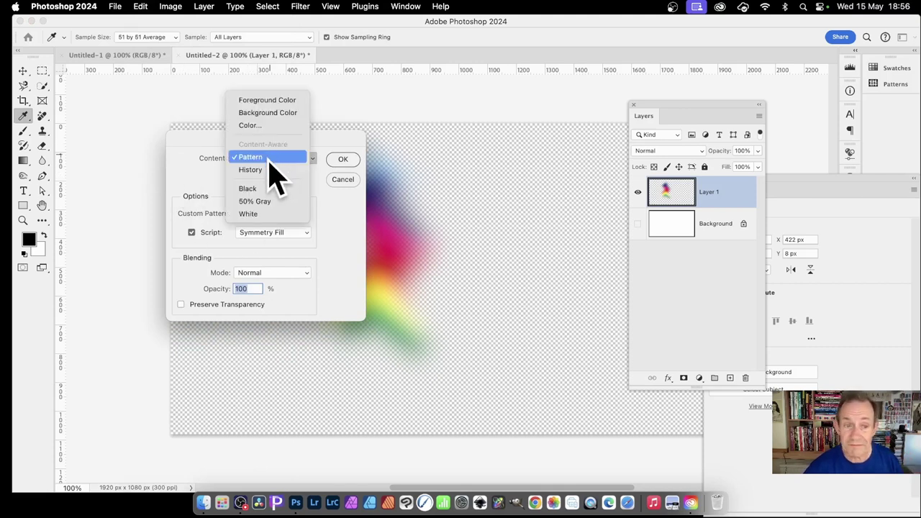
pyautogui.click(269, 160)
pyautogui.click(256, 214)
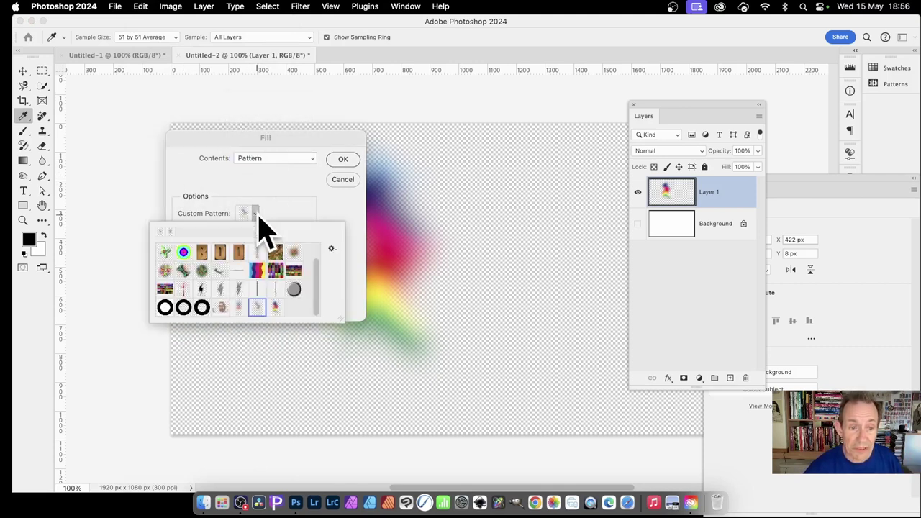
pyautogui.click(274, 308)
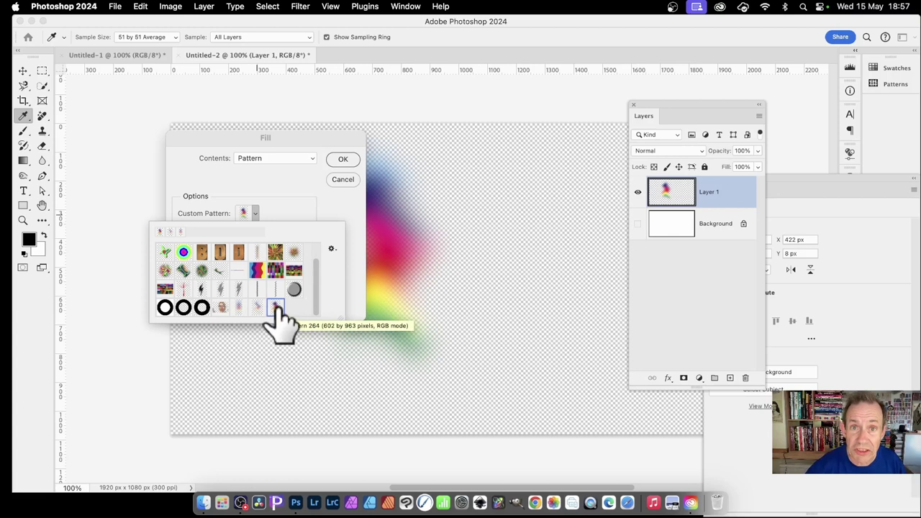
# Enable the Symmetry Fill script and confirm the Fill dialog.
pyautogui.click(311, 143)
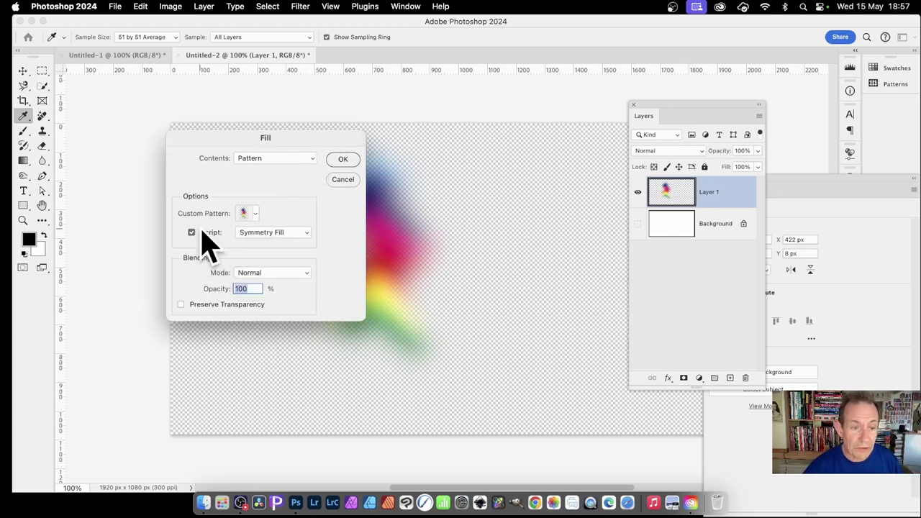
pyautogui.click(286, 234)
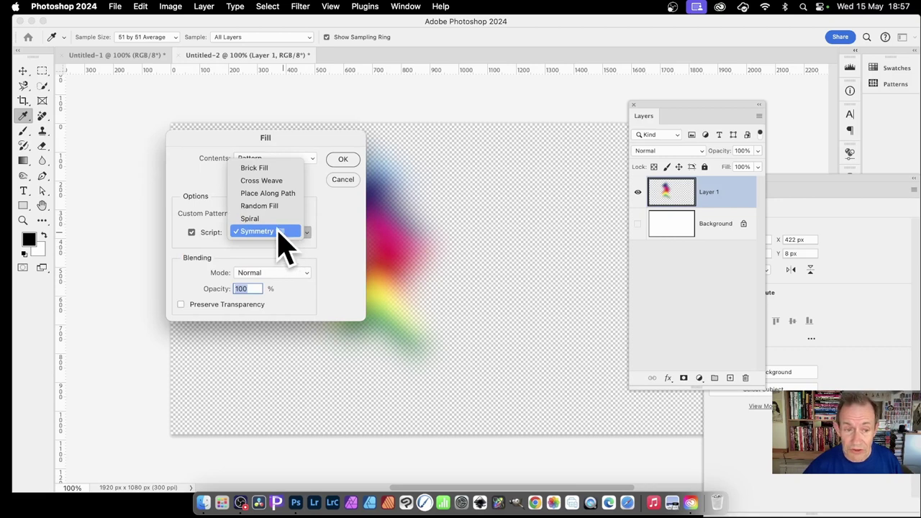
pyautogui.click(280, 231)
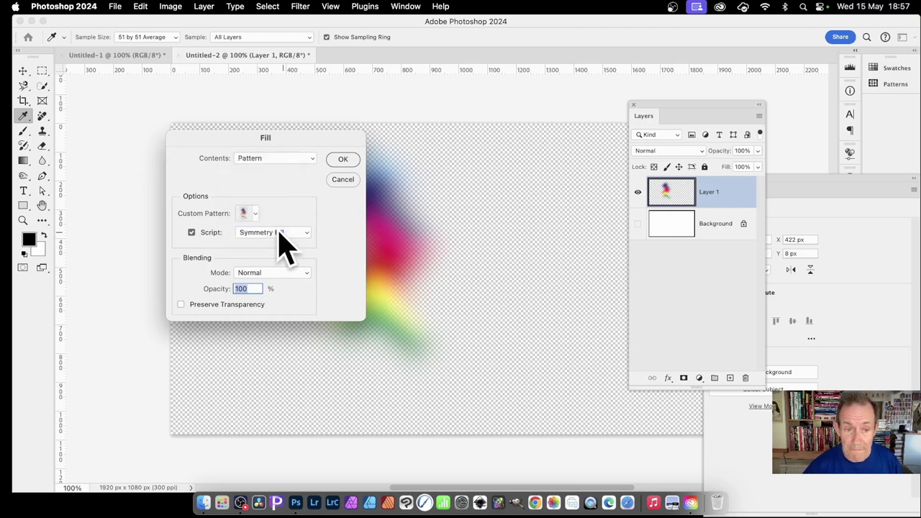
pyautogui.click(345, 159)
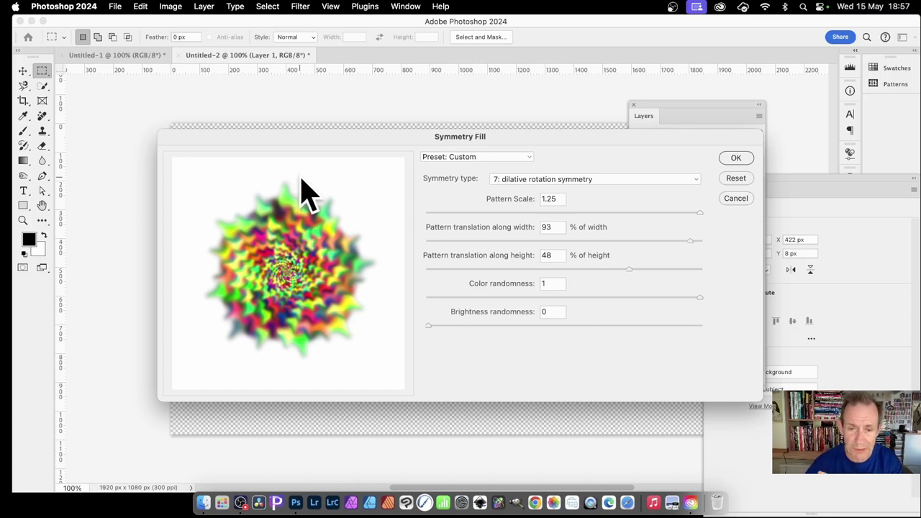
# Keep 7: dilative rotation symmetry, set width translation to 60% and colour randomness to 0.
pyautogui.click(558, 180)
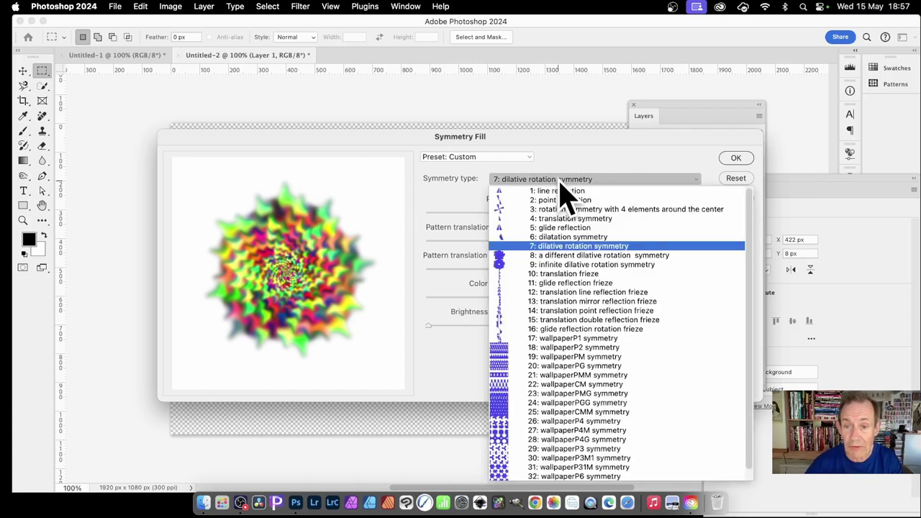
pyautogui.click(550, 247)
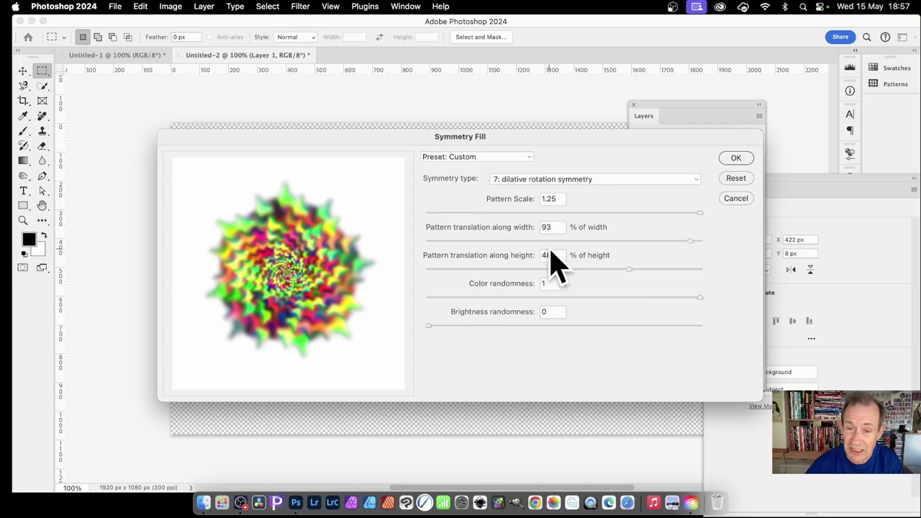
pyautogui.doubleClick(552, 227)
pyautogui.write('70')
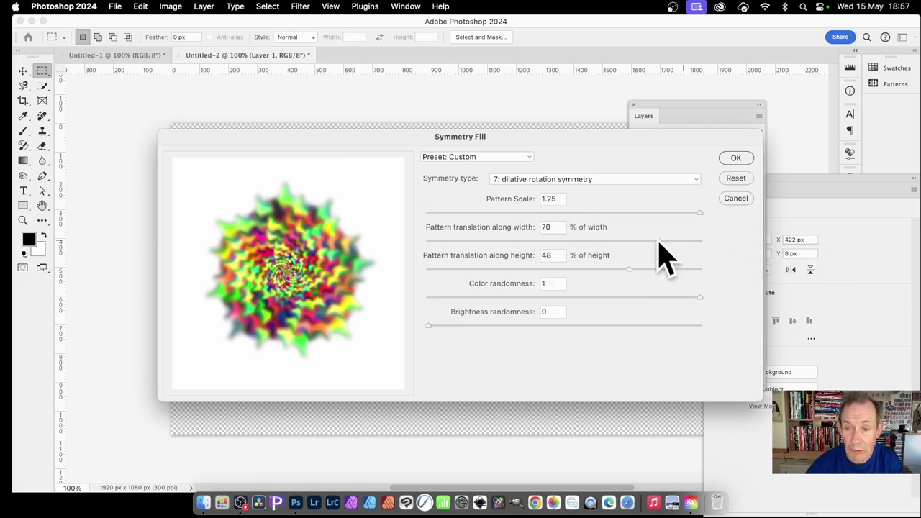
pyautogui.moveTo(659, 241)
pyautogui.mouseDown()
pyautogui.moveTo(570, 240)
pyautogui.moveTo(647, 240)
pyautogui.mouseUp()
pyautogui.moveTo(421, 140); pyautogui.dragTo(441, 139)
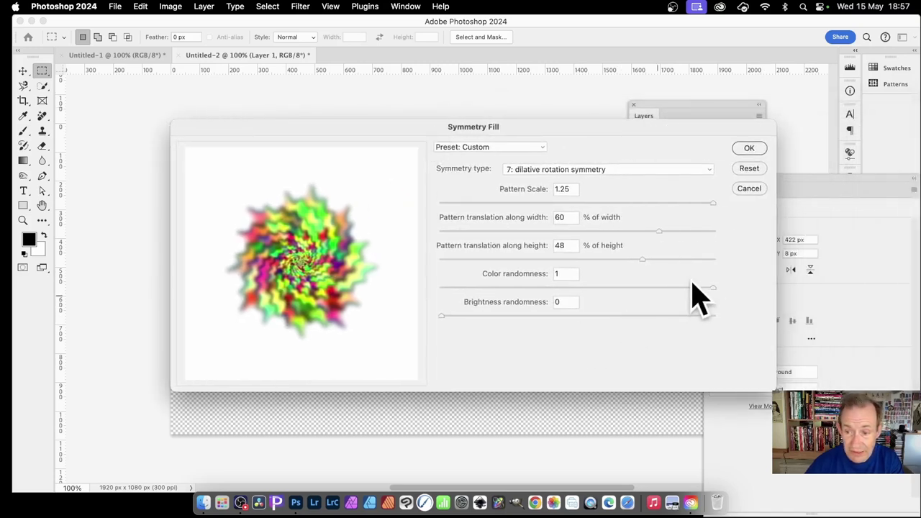
pyautogui.moveTo(708, 289); pyautogui.dragTo(423, 289)
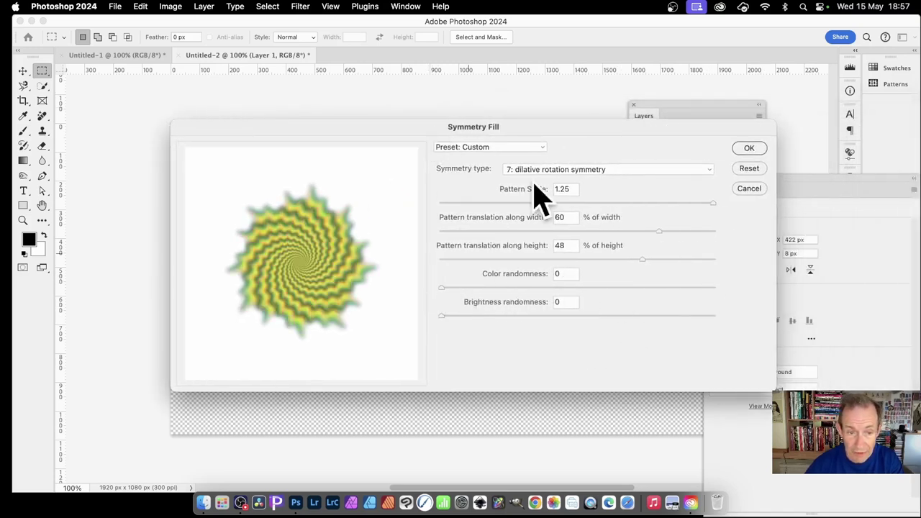
# Set height translation to 94% and apply the spiral symmetry fill.
pyautogui.moveTo(415, 124); pyautogui.dragTo(625, 101)
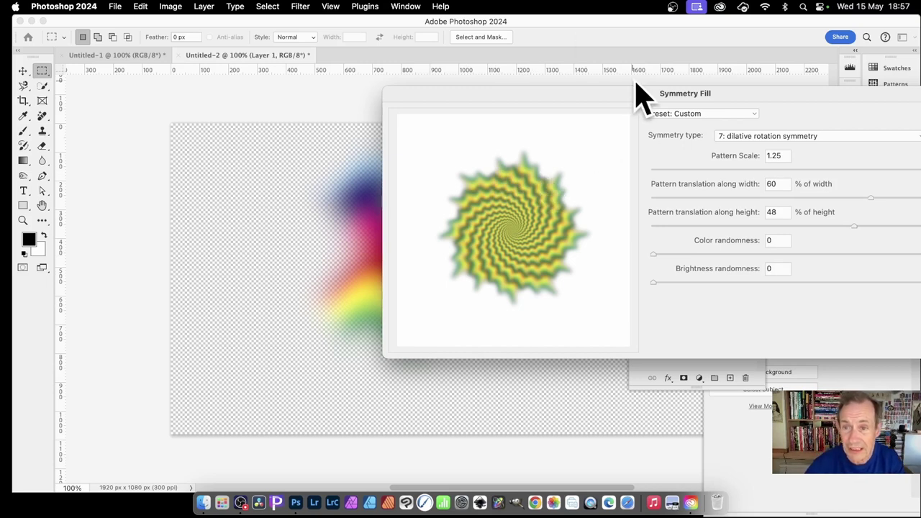
pyautogui.moveTo(638, 95); pyautogui.dragTo(501, 78)
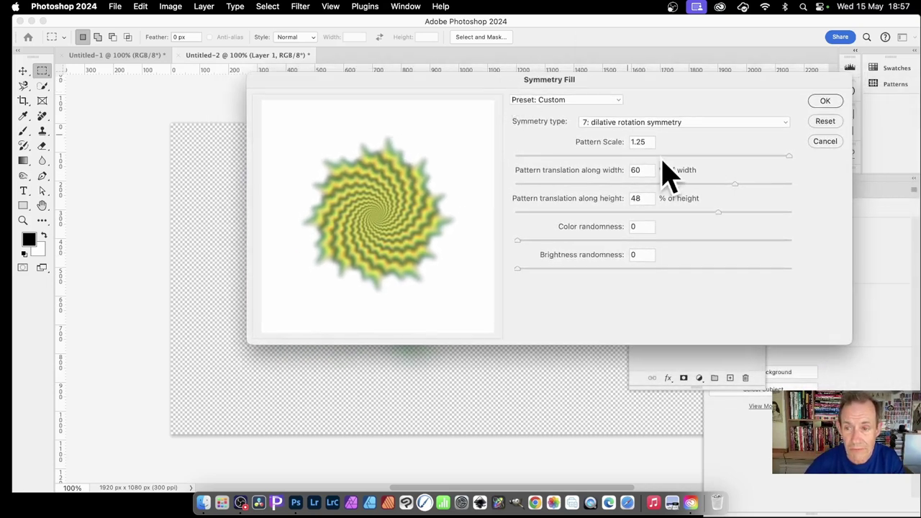
pyautogui.moveTo(718, 213); pyautogui.dragTo(785, 213)
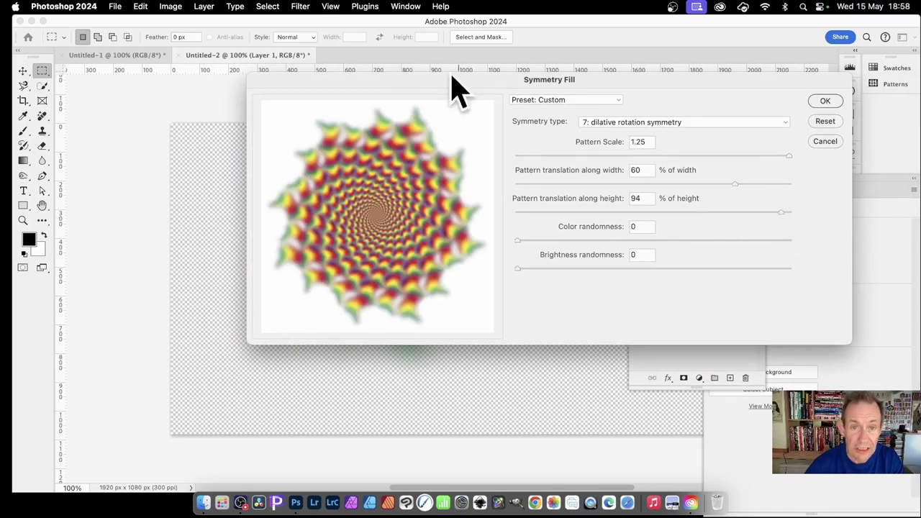
pyautogui.moveTo(448, 85); pyautogui.dragTo(674, 117)
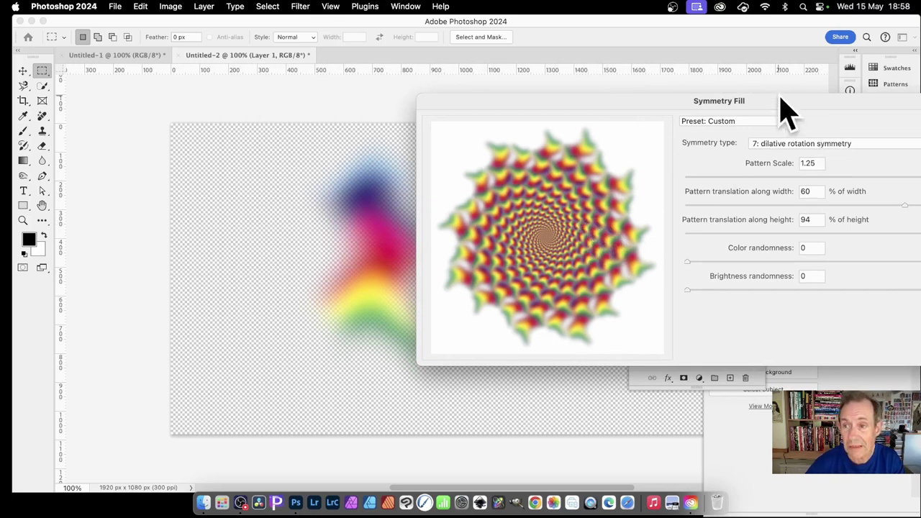
pyautogui.moveTo(787, 107); pyautogui.dragTo(524, 99)
pyautogui.click(734, 111)
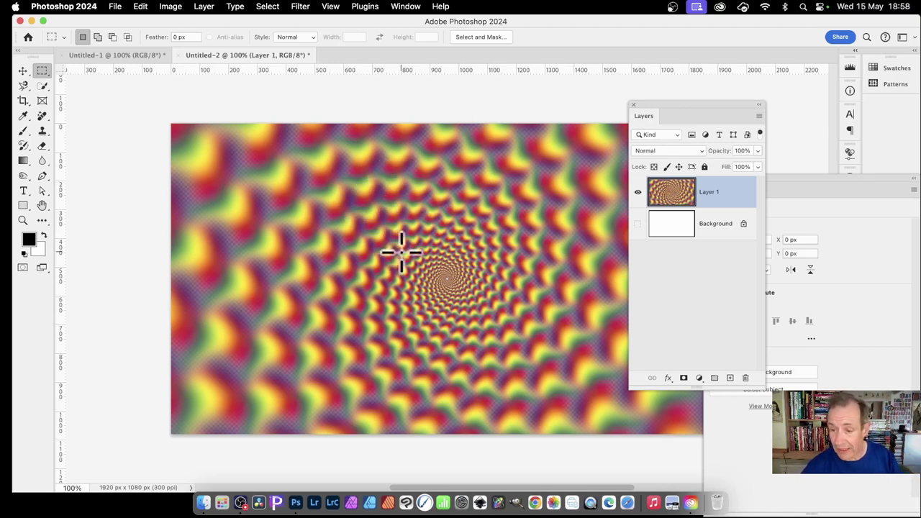
# Add an Emboss-style Bevel & Emboss with depth 521% and size 62 px to Layer 1.
pyautogui.click(669, 379)
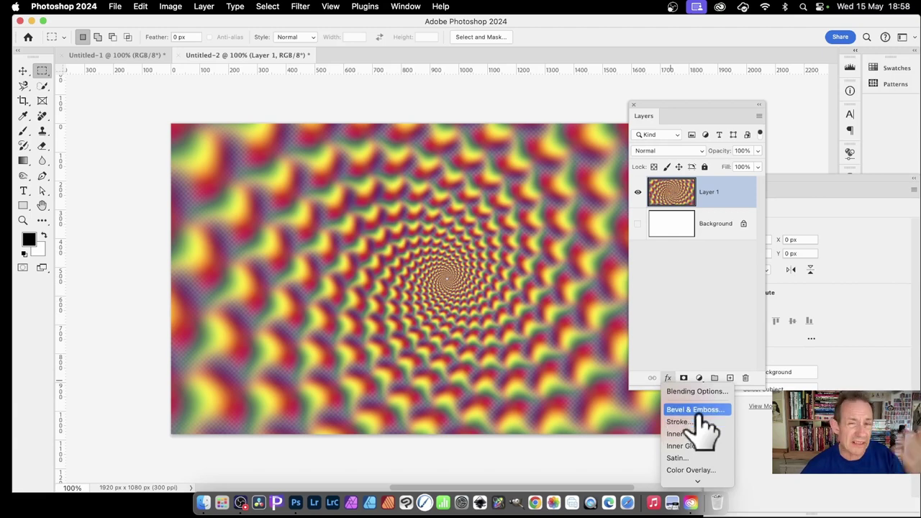
pyautogui.click(695, 412)
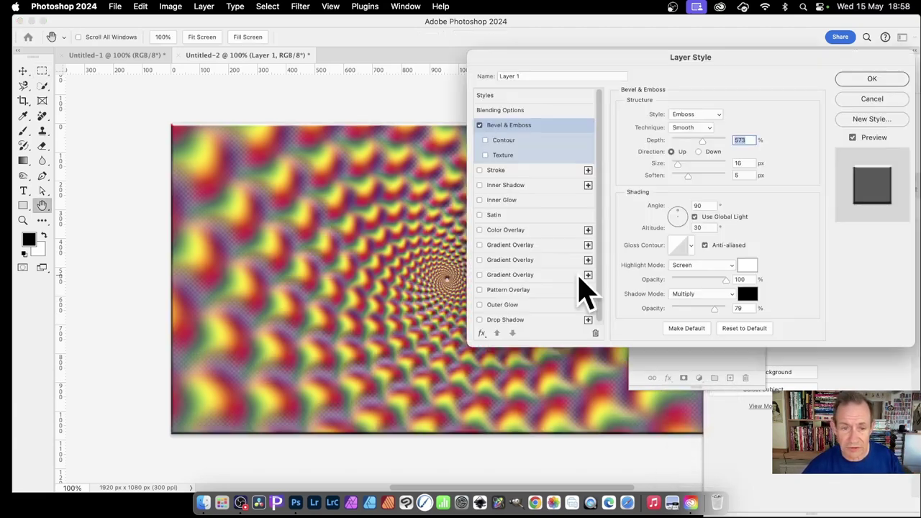
pyautogui.moveTo(565, 62); pyautogui.dragTo(577, 62)
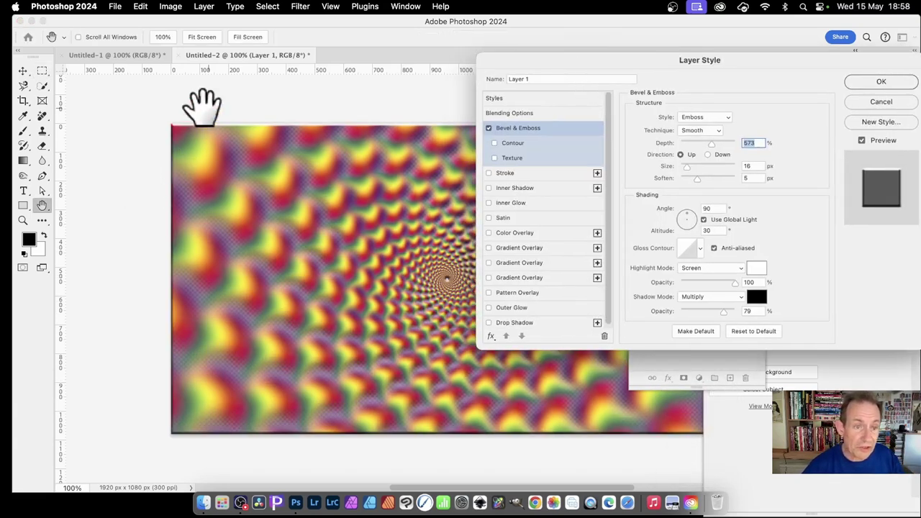
pyautogui.moveTo(715, 151); pyautogui.dragTo(699, 176)
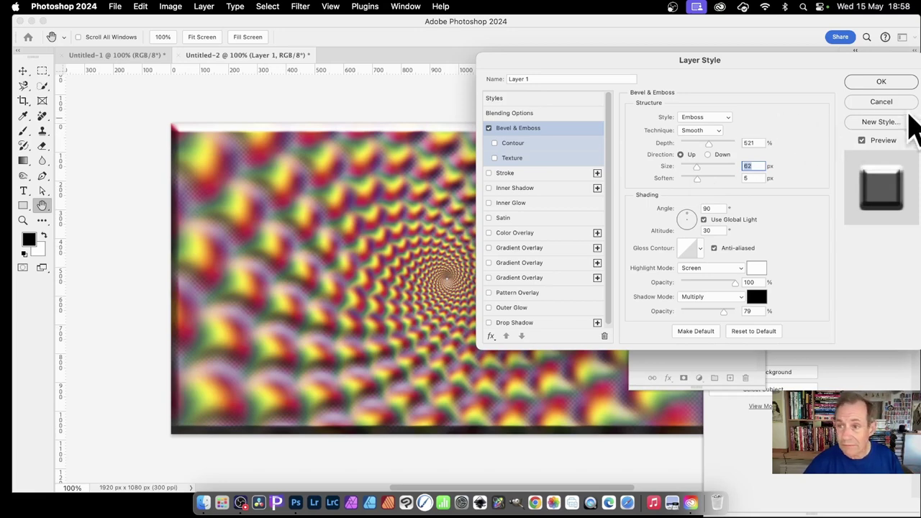
pyautogui.click(875, 80)
pyautogui.press('m')
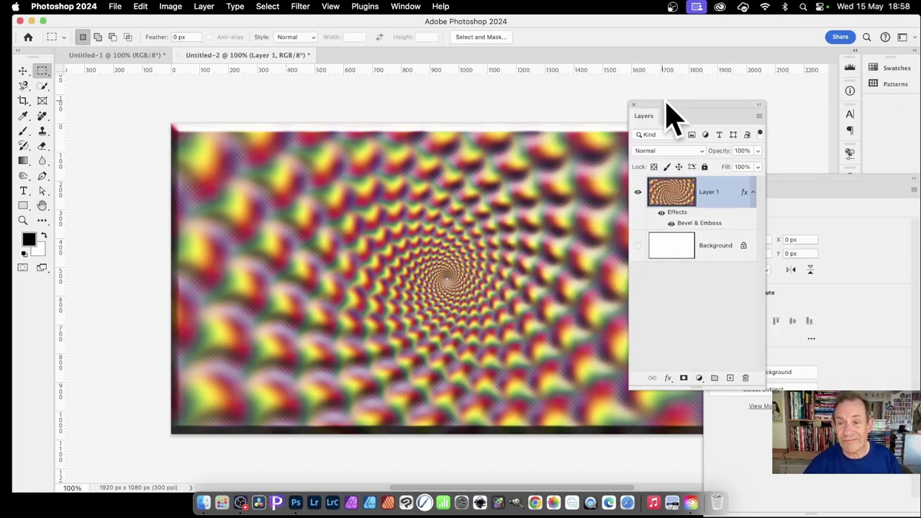
# Flatten the image, discarding the hidden white Background layer.
pyautogui.moveTo(661, 112); pyautogui.dragTo(810, 110)
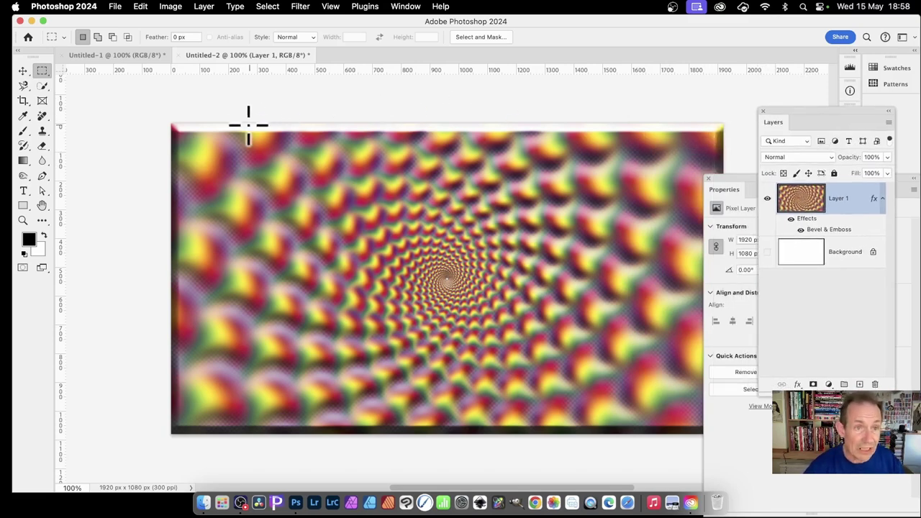
pyautogui.click(205, 6)
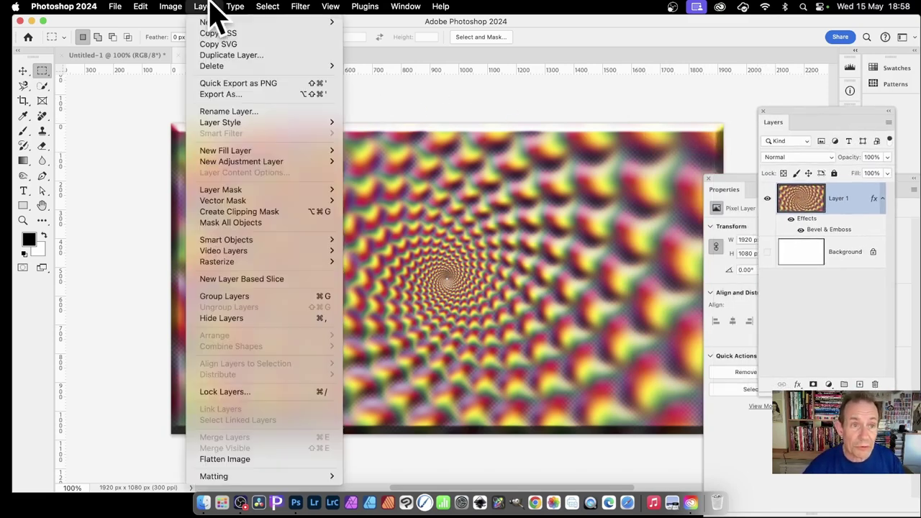
pyautogui.click(227, 459)
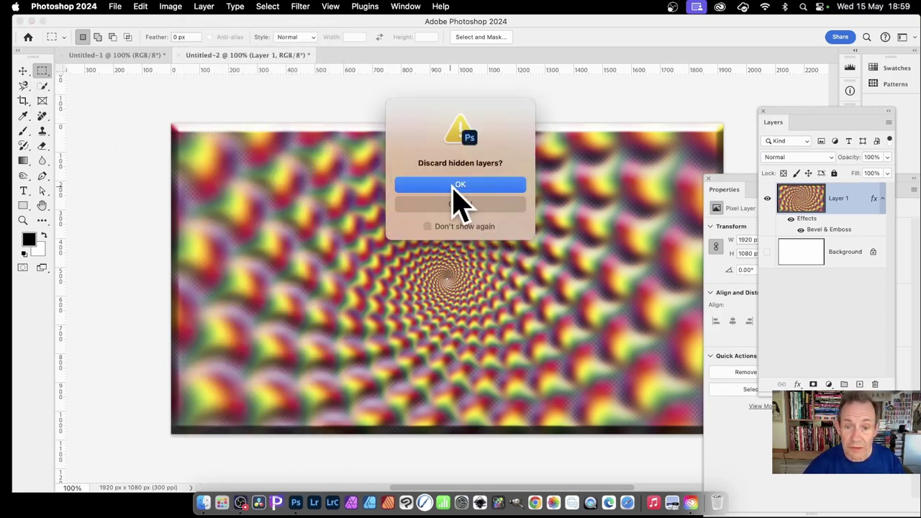
pyautogui.click(440, 184)
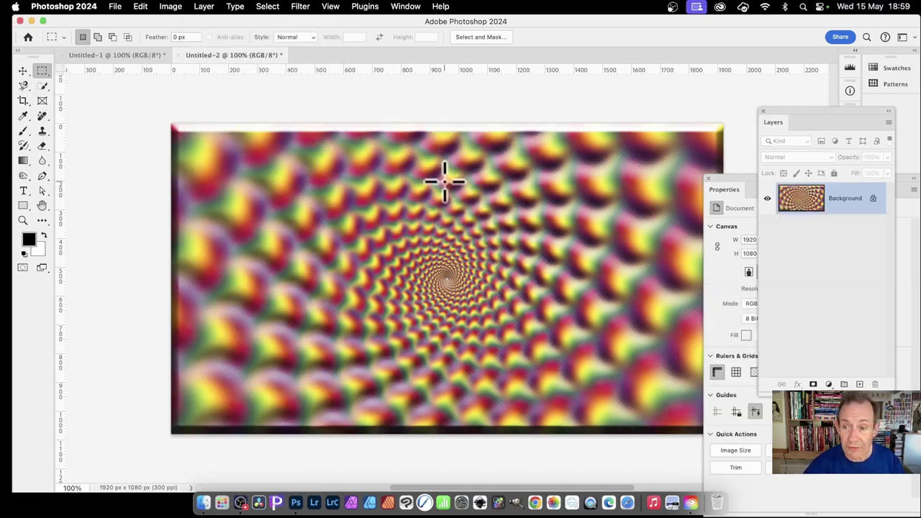
# Crop the dark edges off the spiral, then undo the crop.
pyautogui.click(25, 107)
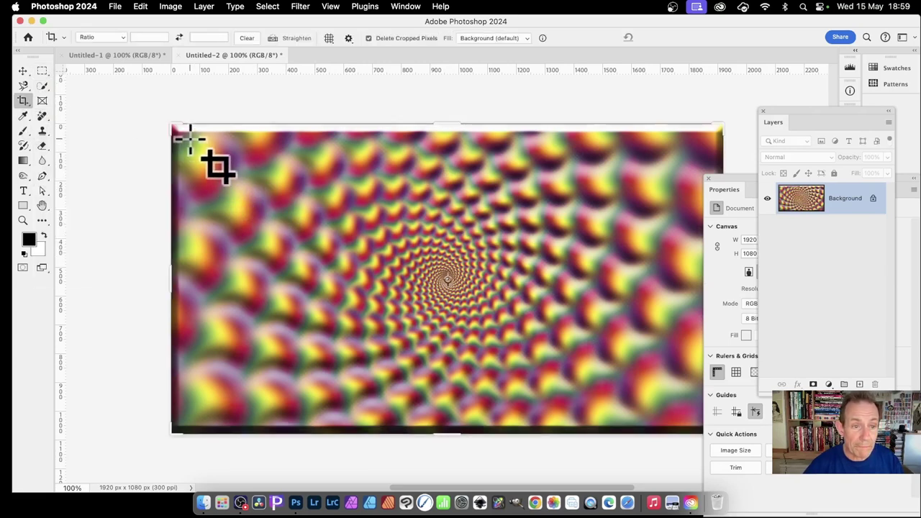
pyautogui.moveTo(189, 136); pyautogui.dragTo(692, 416)
pyautogui.press('Return')
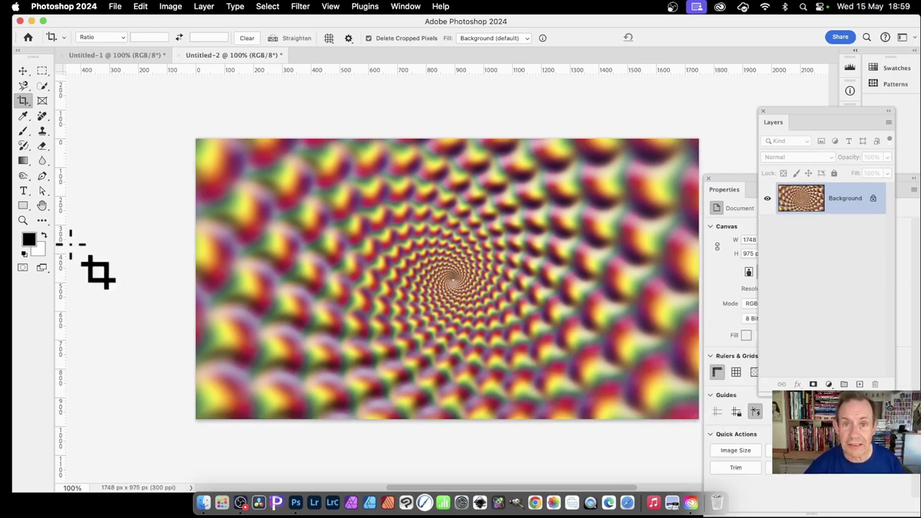
pyautogui.press('super+z')
pyautogui.press('super+z')
pyautogui.press('super+z')
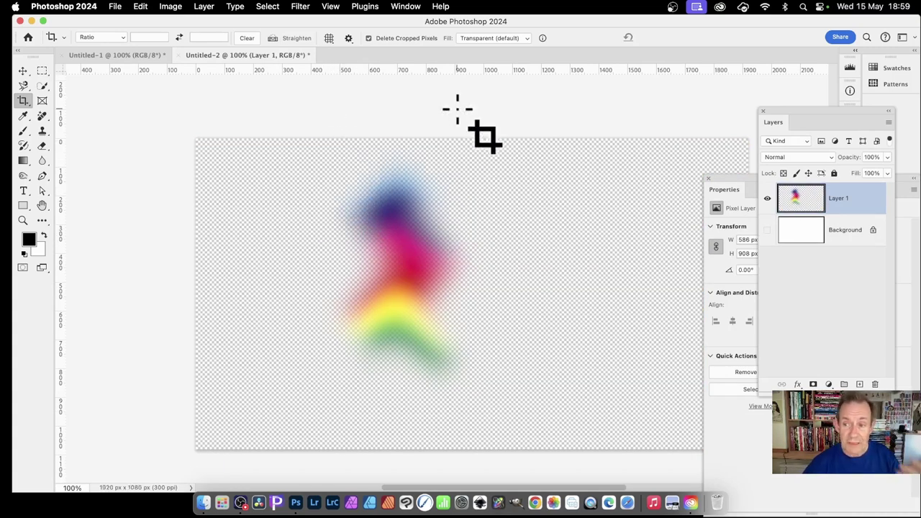
# Fade Layer 1's rainbow blob to 62% opacity and add a shallower Bevel & Emboss effect.
pyautogui.moveTo(811, 124); pyautogui.dragTo(564, 88)
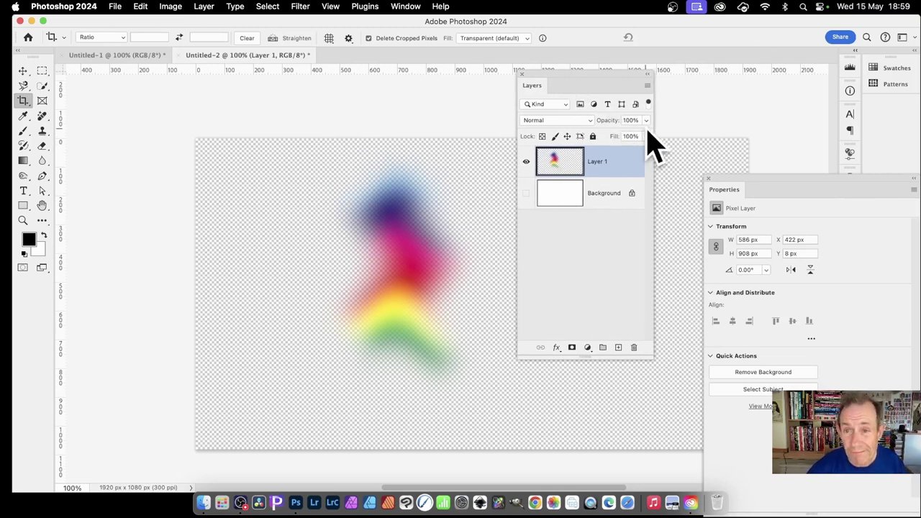
pyautogui.moveTo(648, 123); pyautogui.dragTo(629, 147)
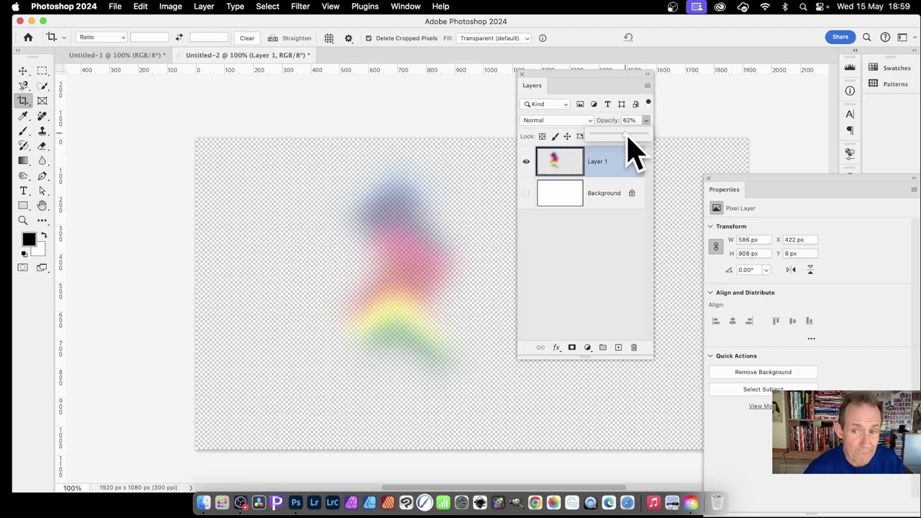
pyautogui.click(557, 349)
pyautogui.click(575, 380)
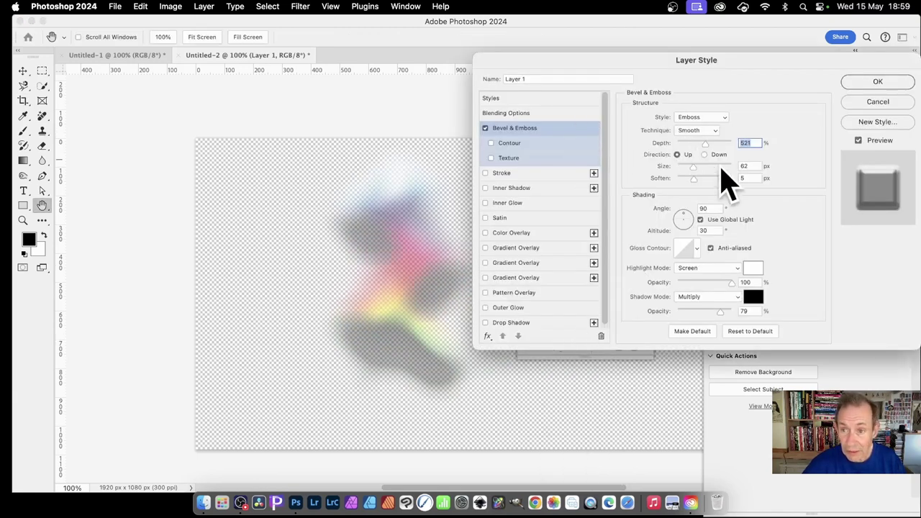
pyautogui.moveTo(704, 144)
pyautogui.mouseDown()
pyautogui.moveTo(690, 152)
pyautogui.moveTo(696, 147)
pyautogui.mouseUp()
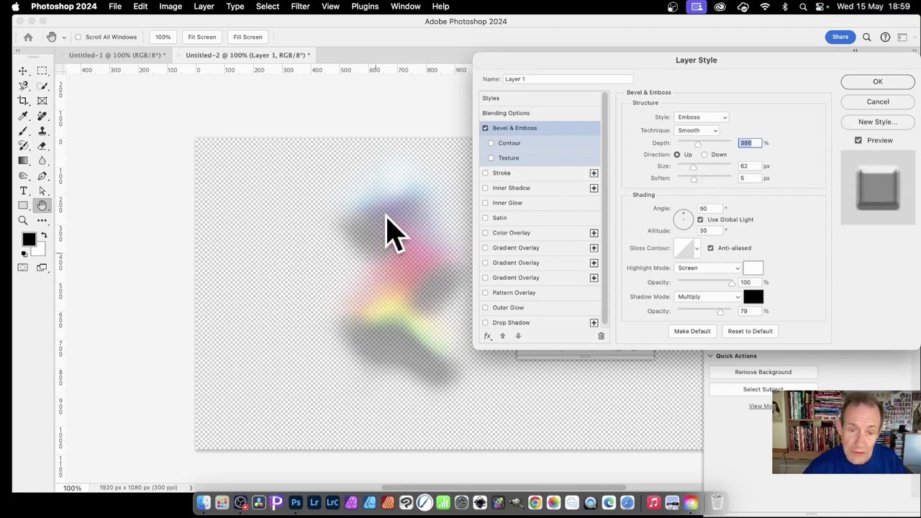
pyautogui.click(868, 85)
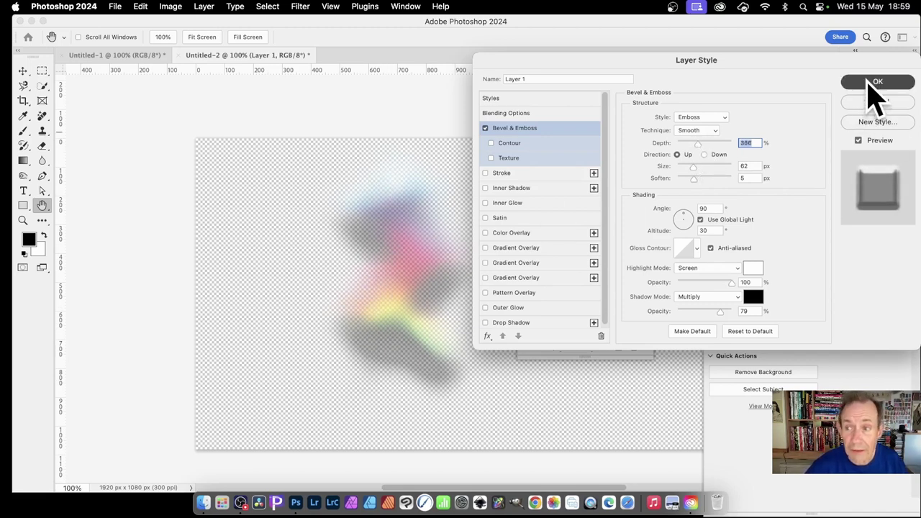
pyautogui.press('c')
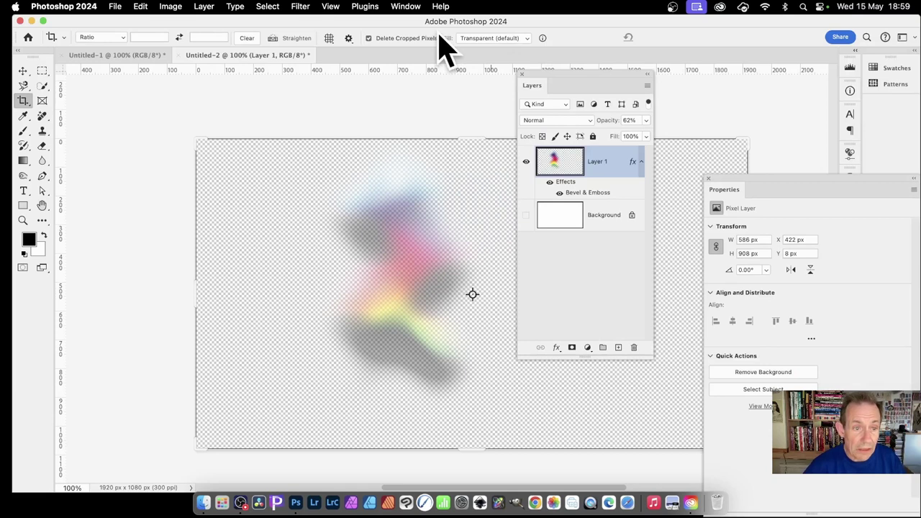
# Marquee-select a tall rectangle around the embossed blob and define it as a pattern.
pyautogui.click(42, 71)
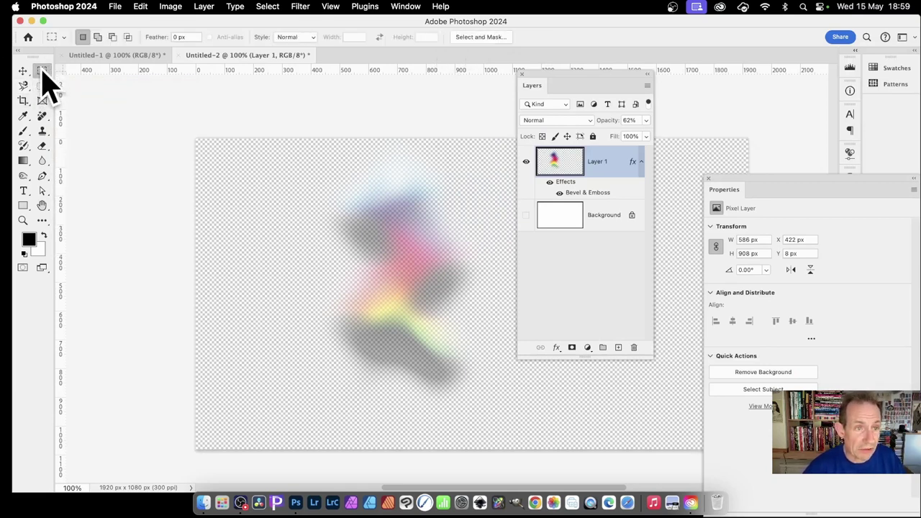
pyautogui.click(42, 71)
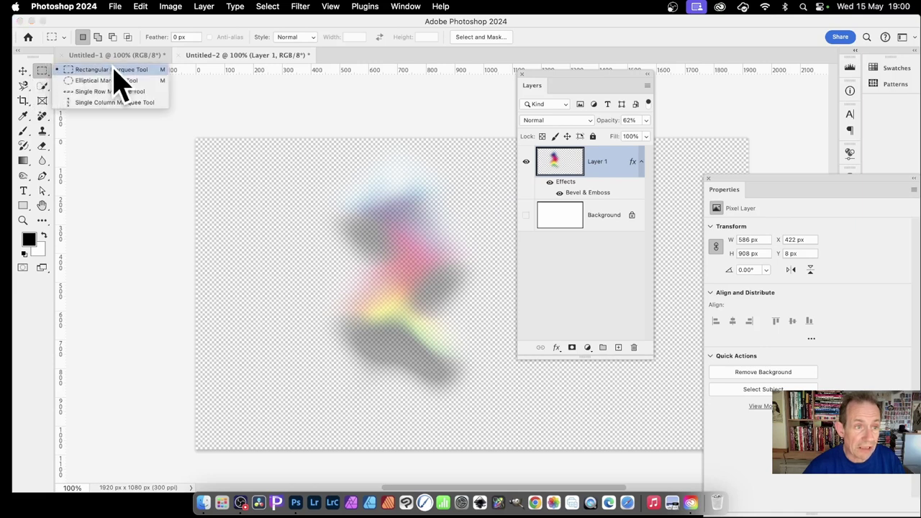
pyautogui.click(115, 70)
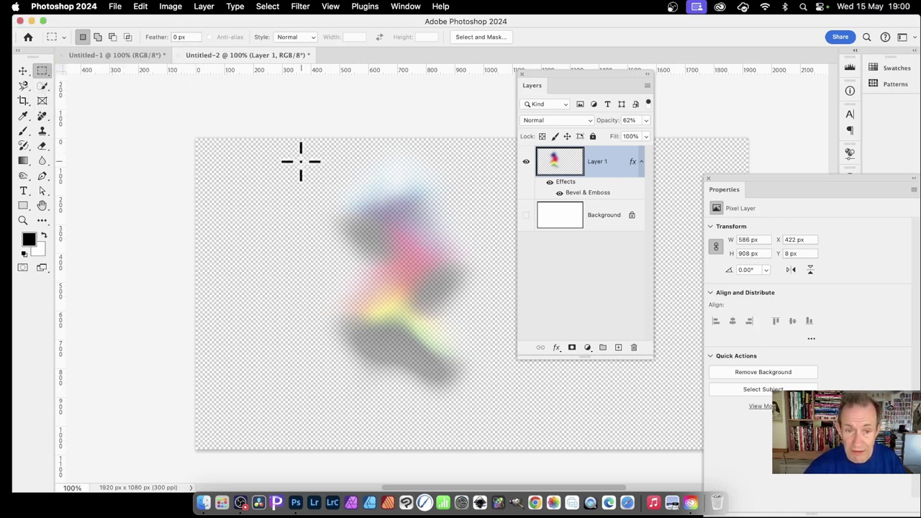
pyautogui.moveTo(305, 144); pyautogui.dragTo(506, 425)
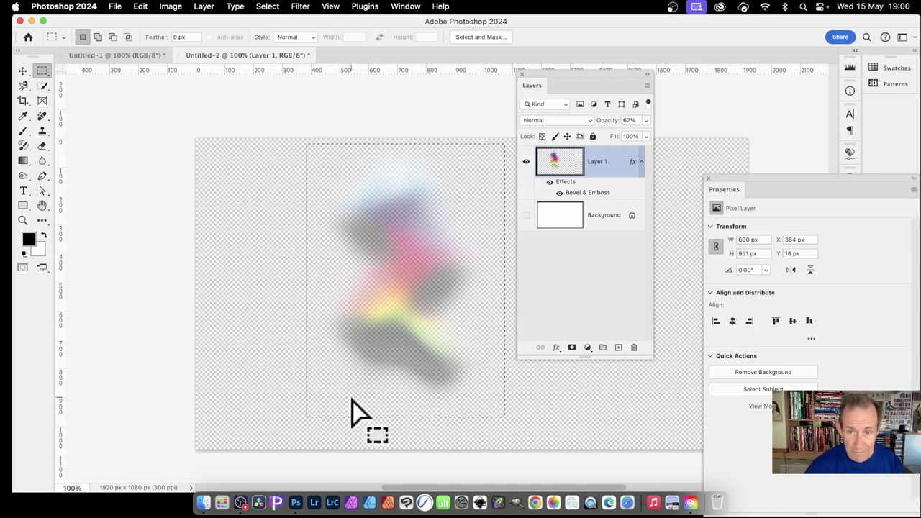
pyautogui.click(142, 5)
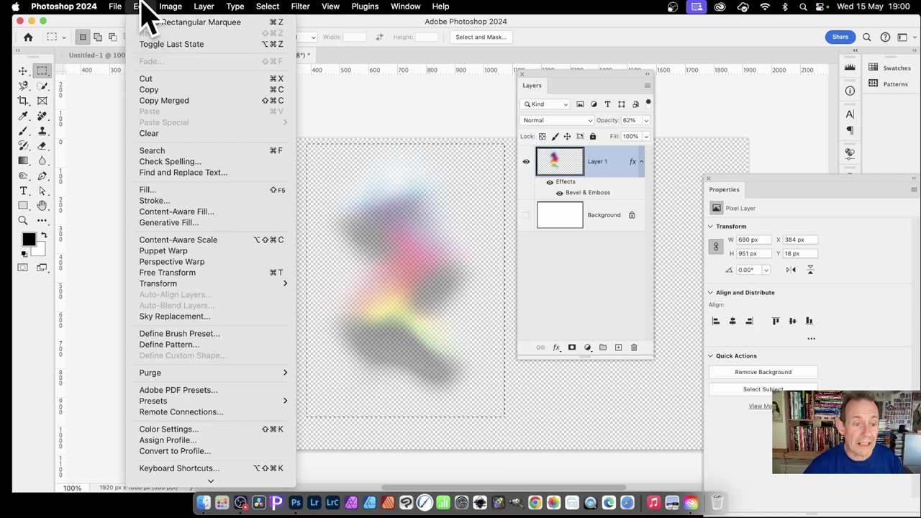
pyautogui.click(180, 344)
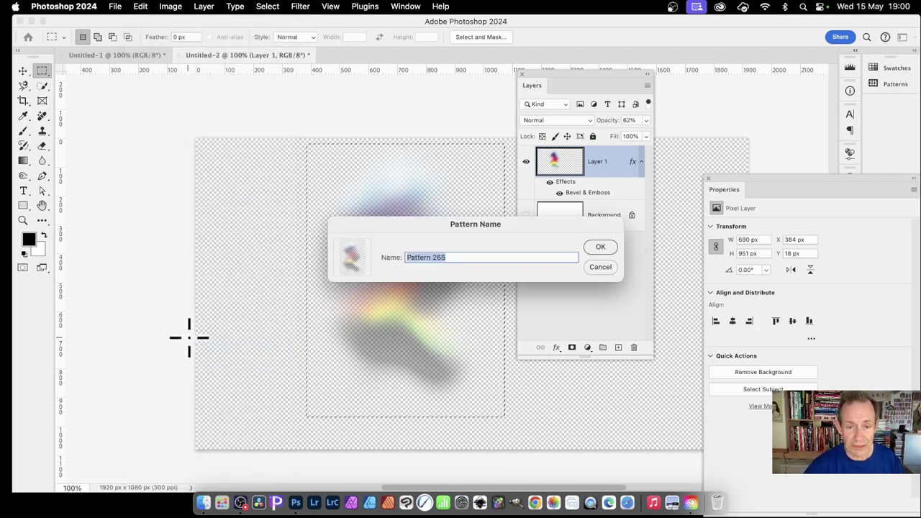
# Save the pattern under its default name, deselect, and add a new empty Layer 2.
pyautogui.click(605, 247)
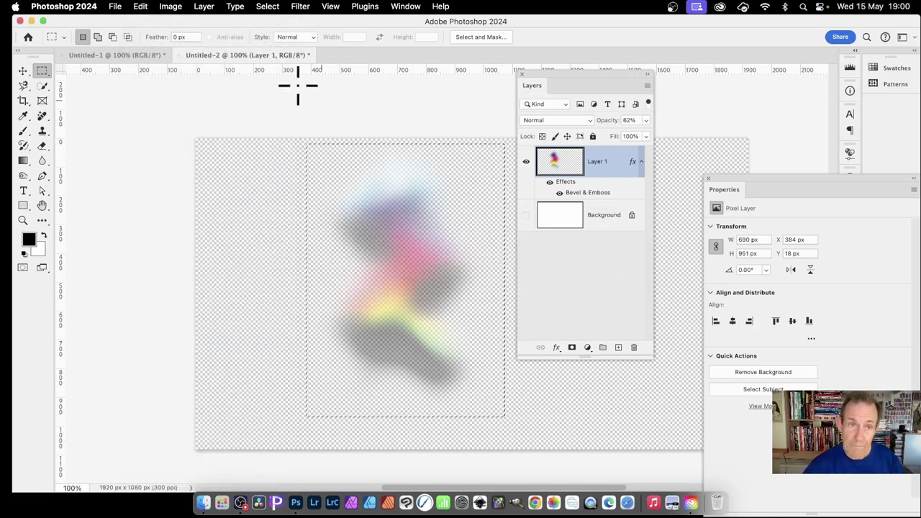
pyautogui.click(270, 7)
pyautogui.click(275, 33)
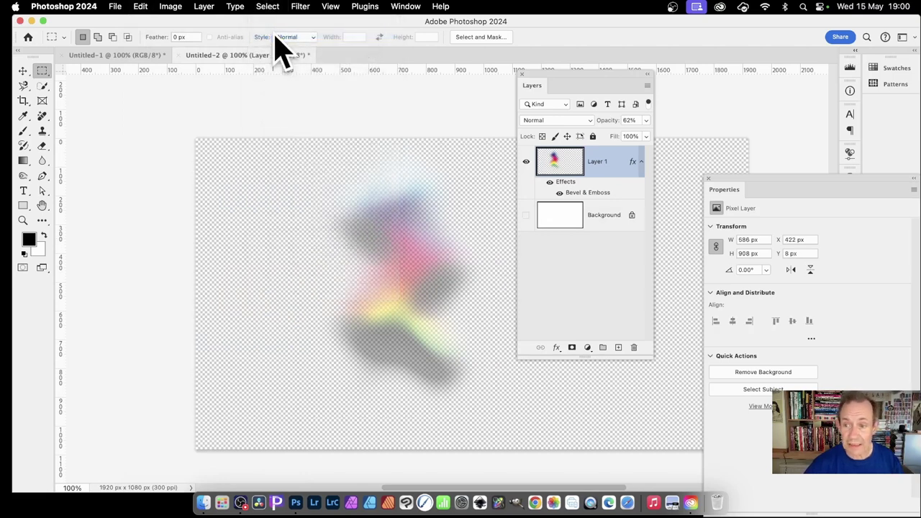
pyautogui.click(618, 348)
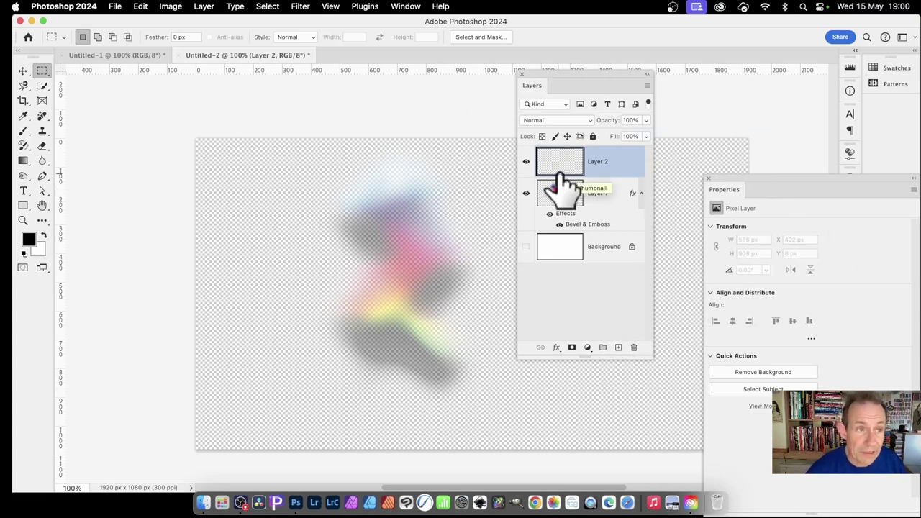
pyautogui.click(144, 6)
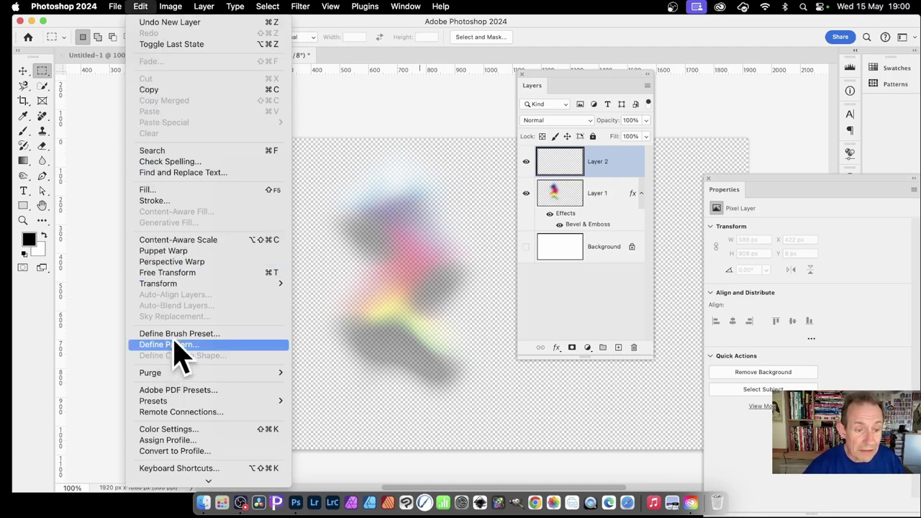
# Fill Layer 2 with the colourful strand pattern using the Symmetry Fill script.
pyautogui.click(177, 191)
pyautogui.click(280, 164)
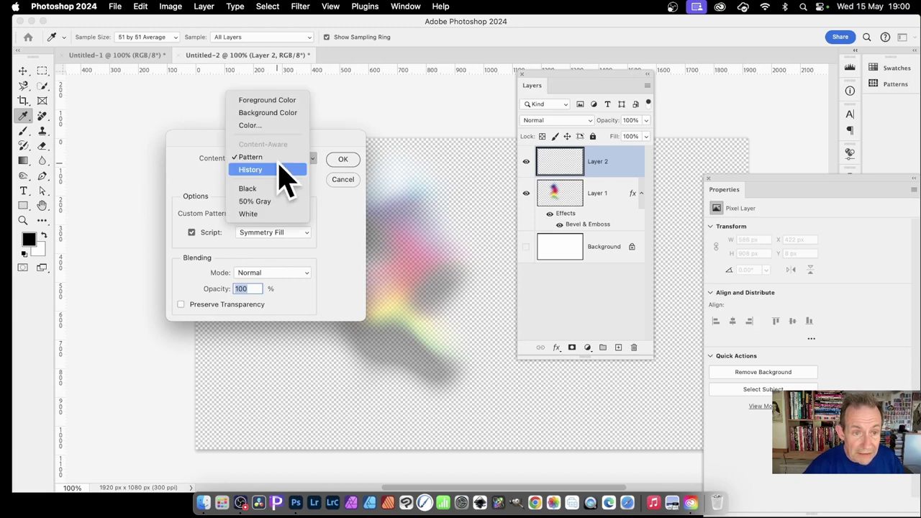
pyautogui.click(279, 158)
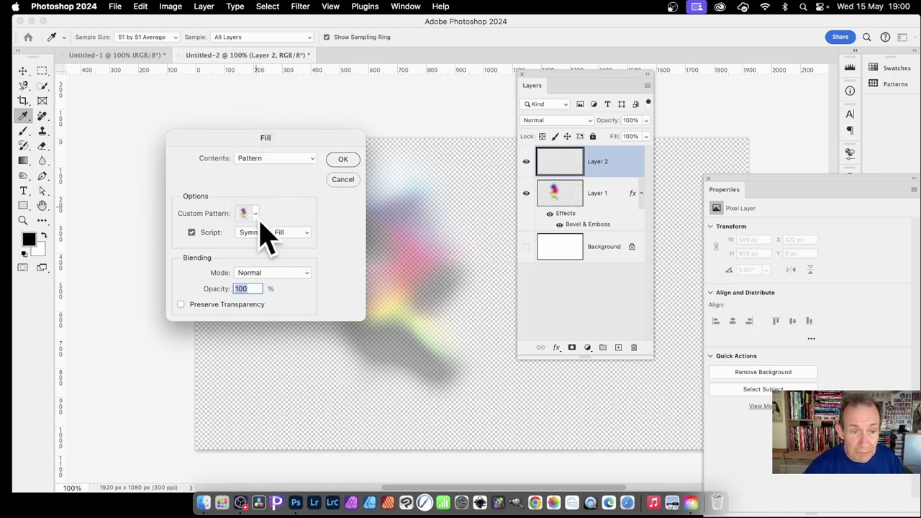
pyautogui.click(256, 214)
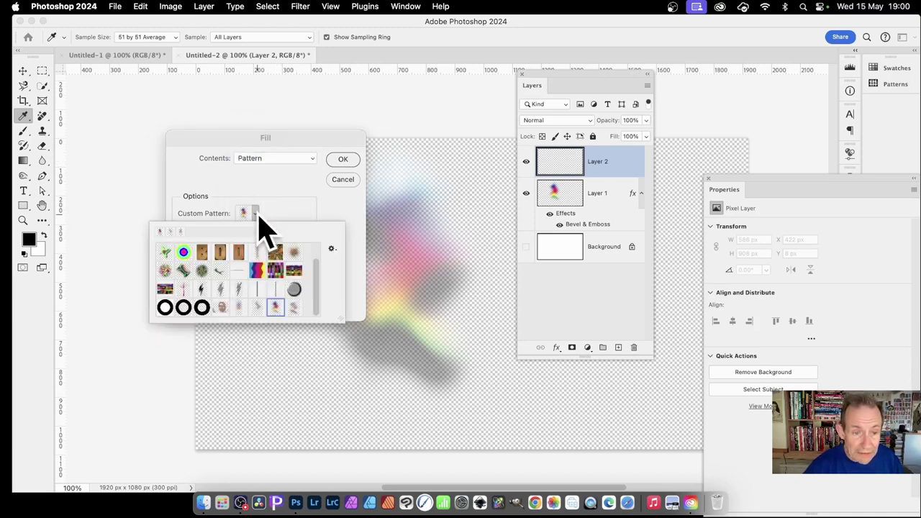
pyautogui.click(294, 308)
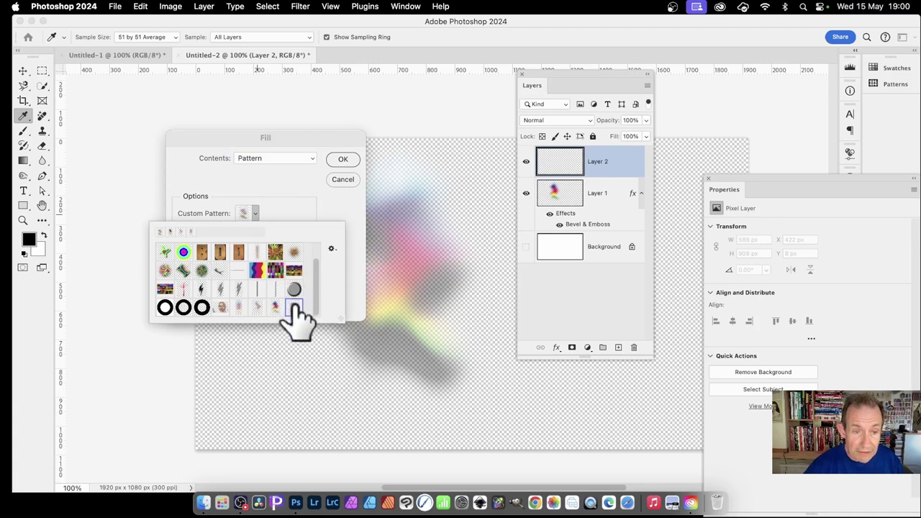
pyautogui.click(328, 216)
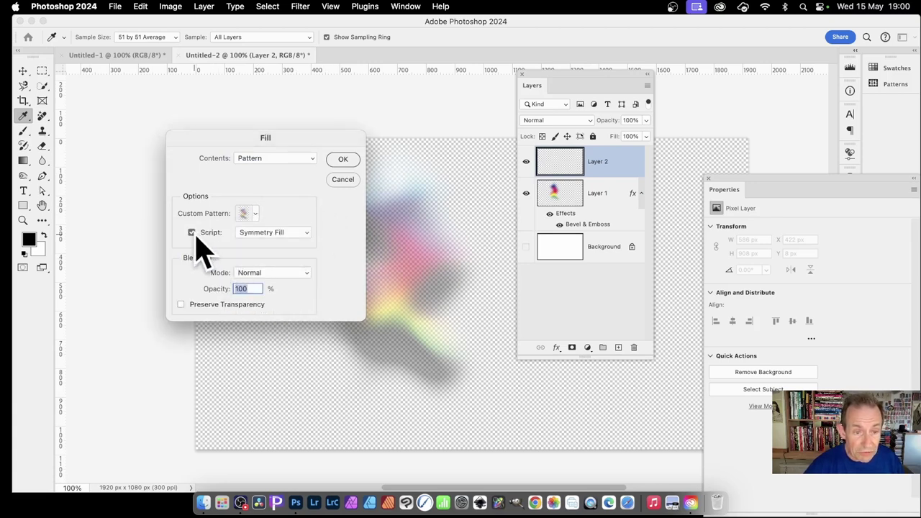
pyautogui.click(287, 232)
pyautogui.click(283, 235)
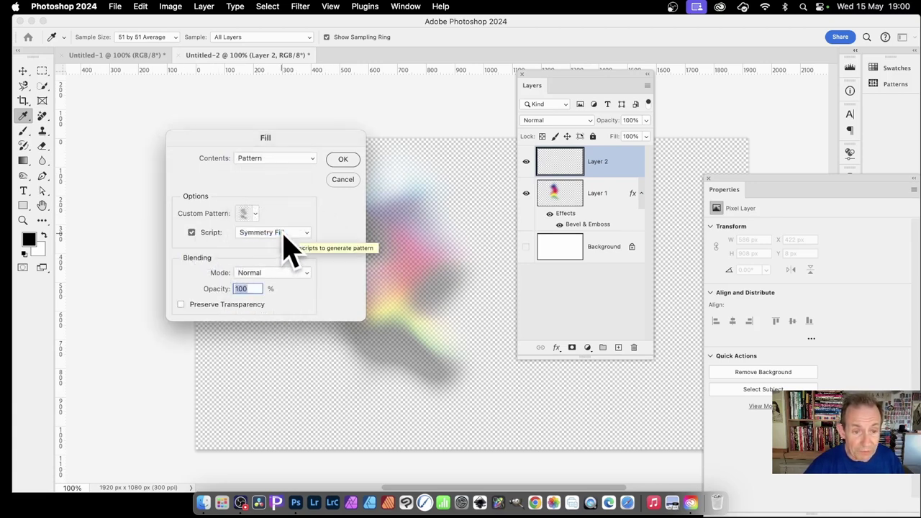
pyautogui.click(349, 161)
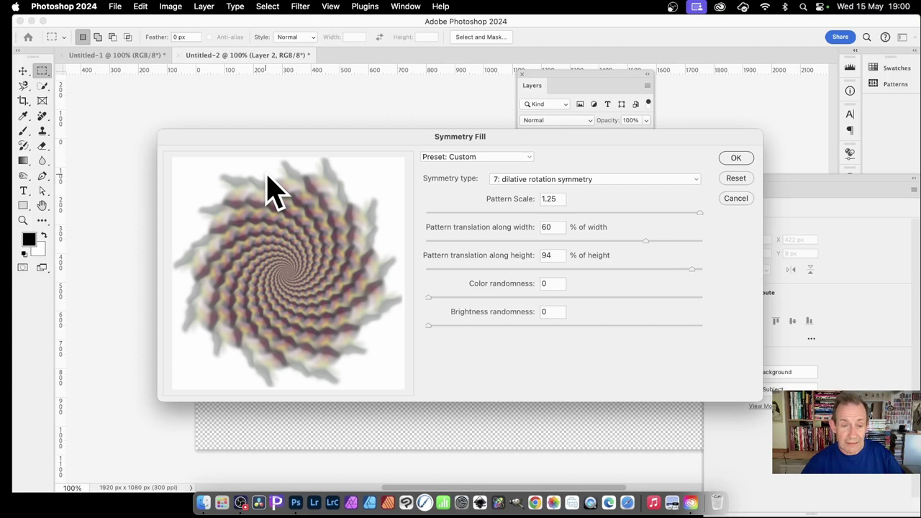
# Set the dilative spiral to scale 1.25, about 77% width translation, colour and brightness randomness, and apply.
pyautogui.moveTo(644, 240)
pyautogui.mouseDown()
pyautogui.moveTo(428, 245)
pyautogui.moveTo(655, 246)
pyautogui.moveTo(647, 245)
pyautogui.mouseUp()
pyautogui.moveTo(514, 303); pyautogui.dragTo(683, 298)
pyautogui.moveTo(521, 325); pyautogui.dragTo(583, 326)
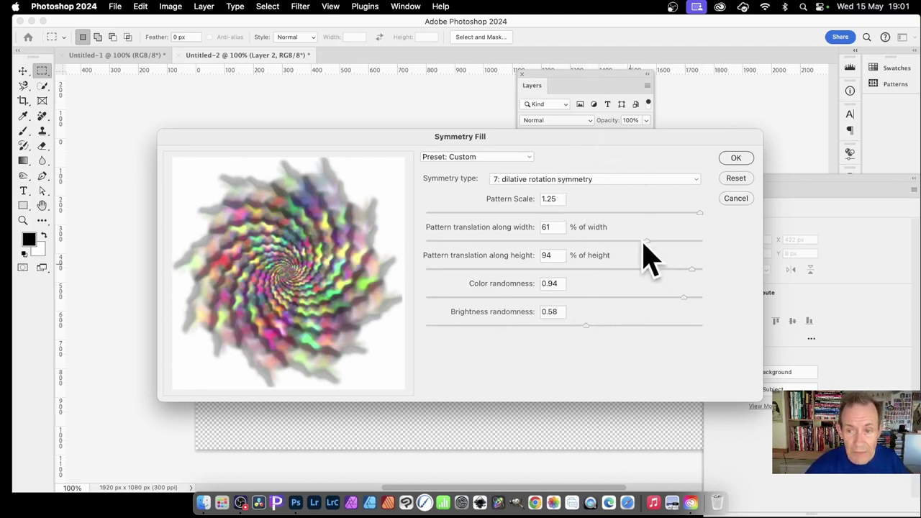
pyautogui.moveTo(678, 213); pyautogui.dragTo(586, 214)
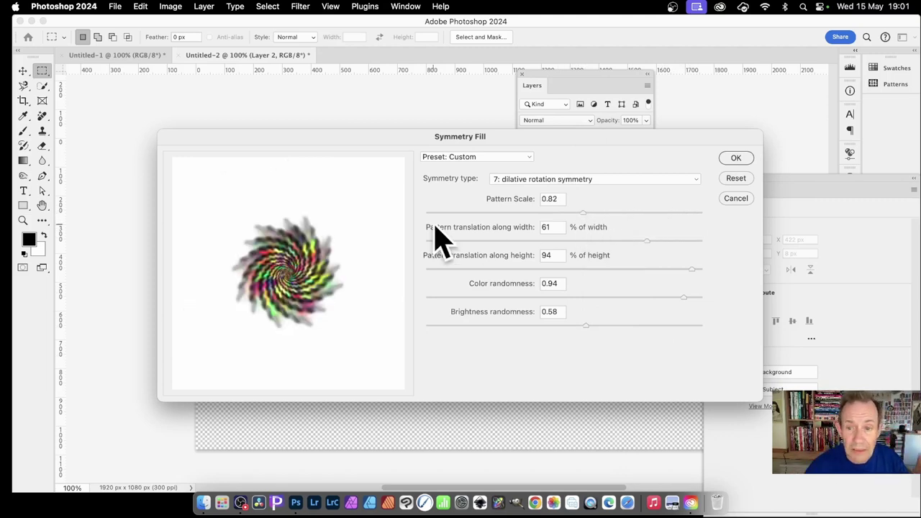
pyautogui.moveTo(586, 213); pyautogui.dragTo(726, 213)
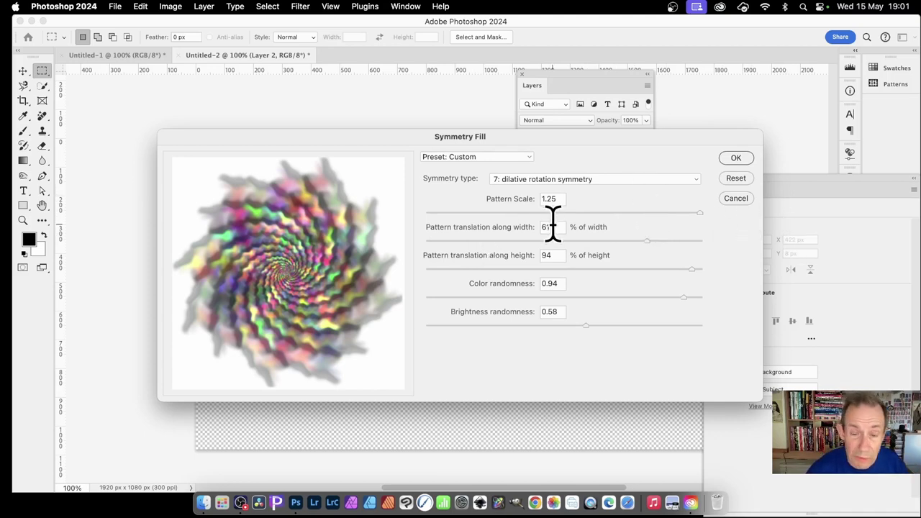
pyautogui.click(655, 242)
pyautogui.moveTo(655, 242); pyautogui.dragTo(673, 244)
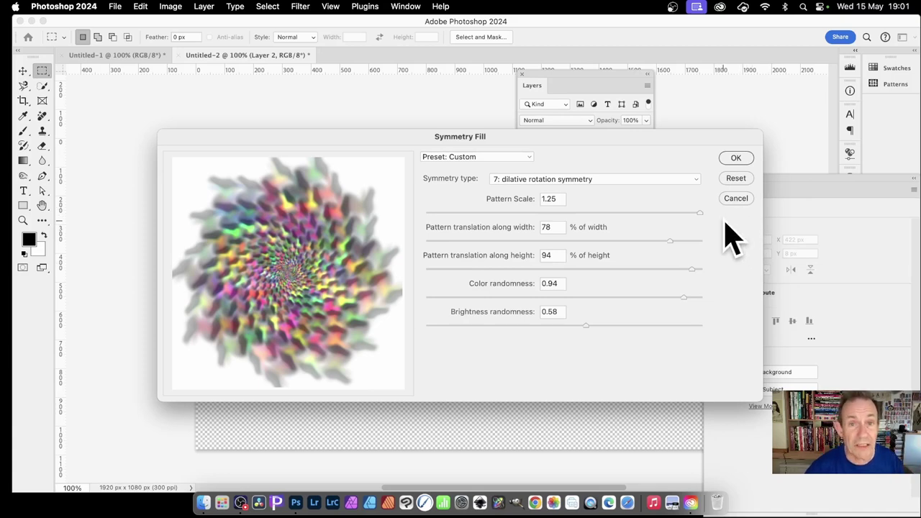
pyautogui.click(737, 158)
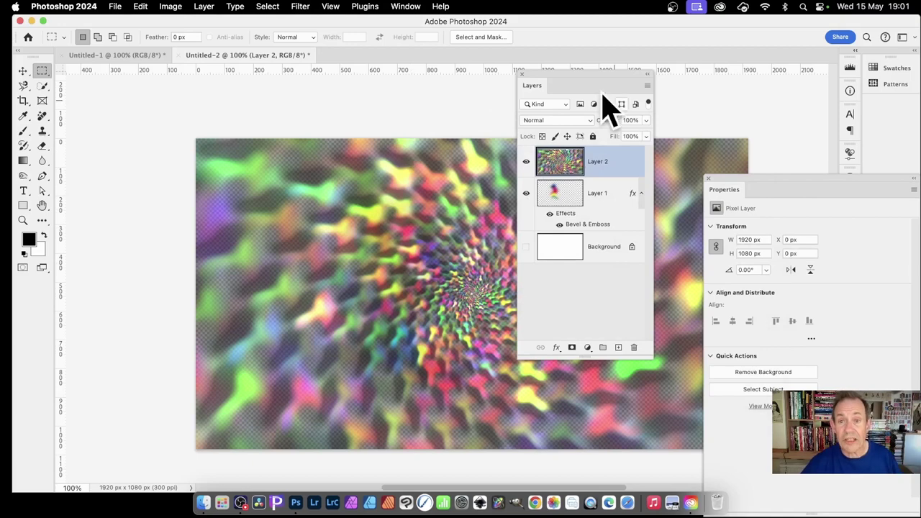
# Add a Bevel & Emboss effect to Layer 2.
pyautogui.moveTo(569, 86); pyautogui.dragTo(108, 173)
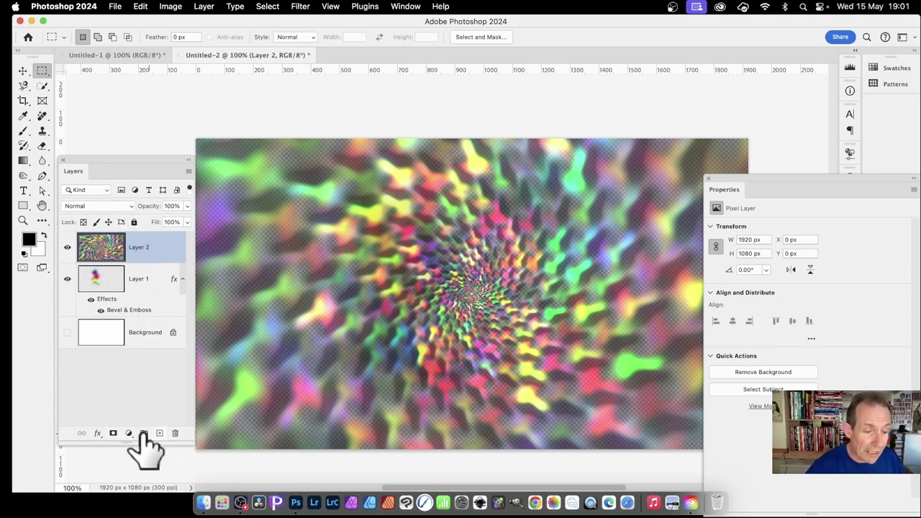
pyautogui.click(98, 433)
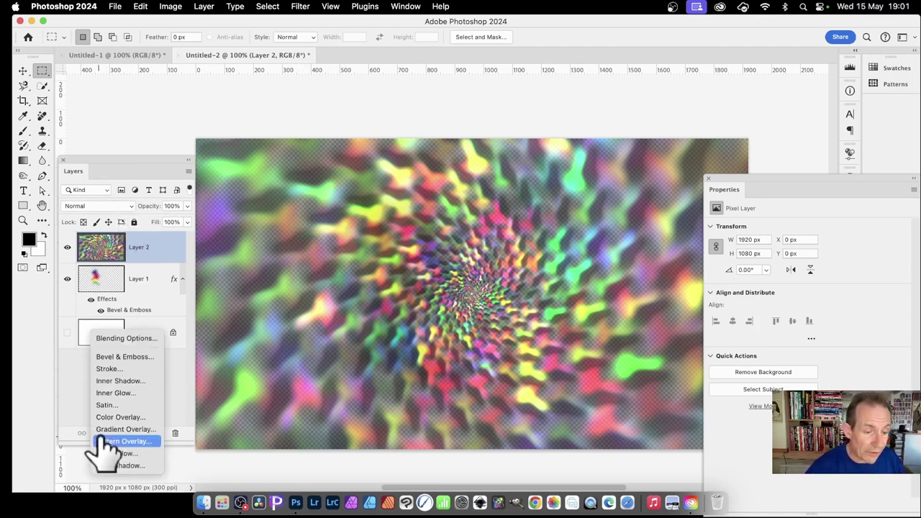
pyautogui.click(122, 357)
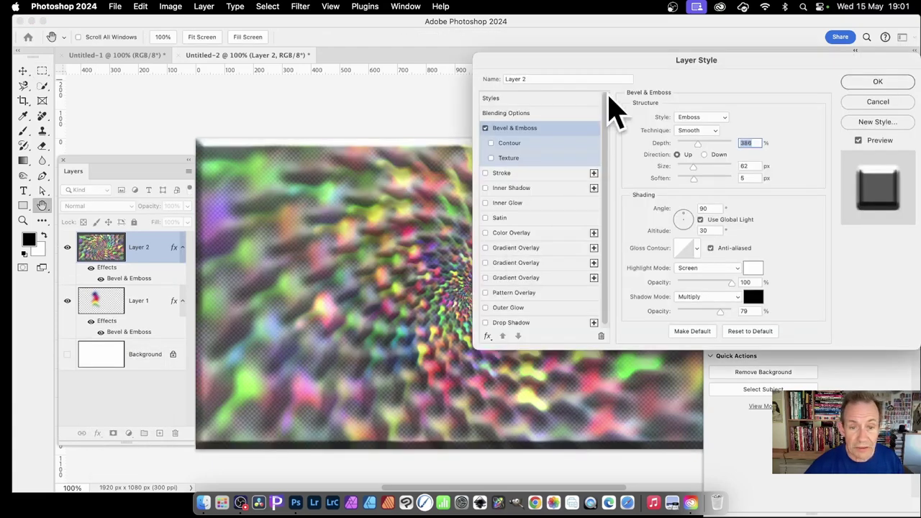
pyautogui.moveTo(694, 75); pyautogui.dragTo(649, 63)
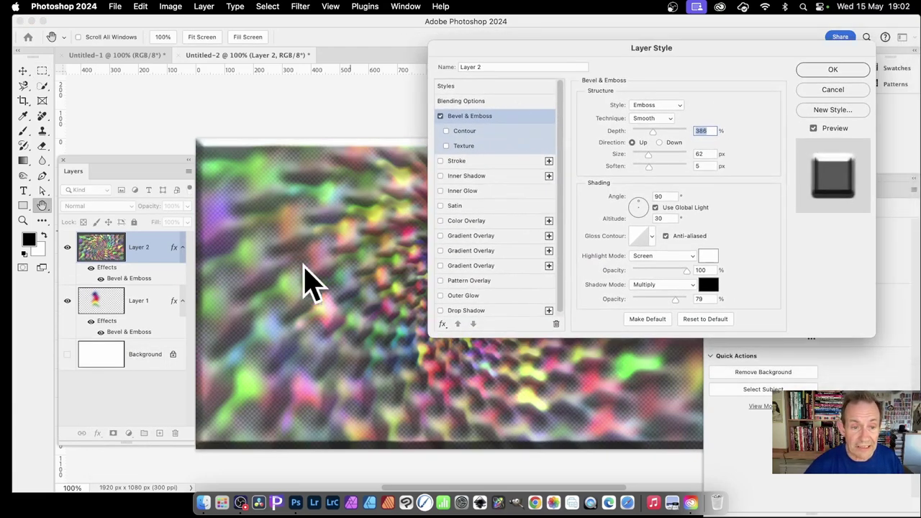
# Set the emboss light to 79° angle, 48° altitude, and pick a ridged multi-peak gloss contour.
pyautogui.click(642, 205)
pyautogui.moveTo(639, 204)
pyautogui.mouseDown()
pyautogui.moveTo(645, 222)
pyautogui.moveTo(641, 204)
pyautogui.mouseUp()
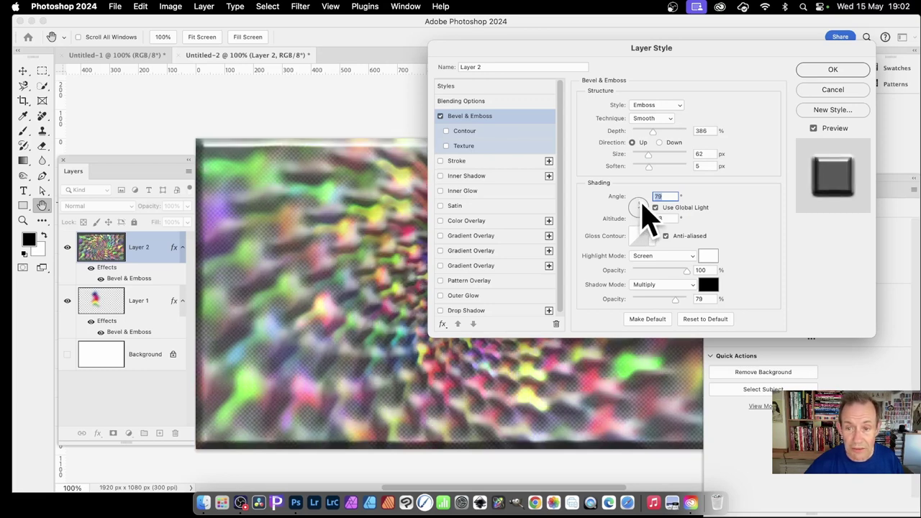
pyautogui.click(652, 237)
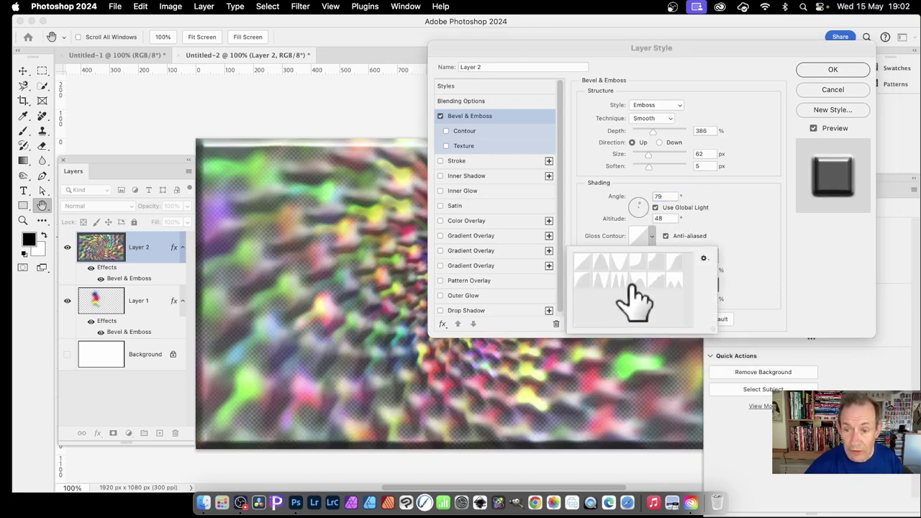
pyautogui.click(600, 263)
pyautogui.click(619, 262)
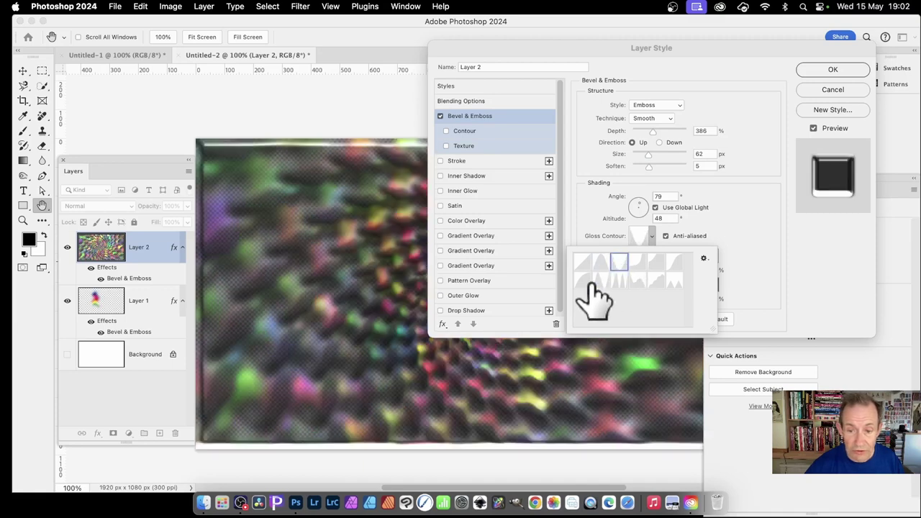
pyautogui.click(601, 282)
pyautogui.click(619, 282)
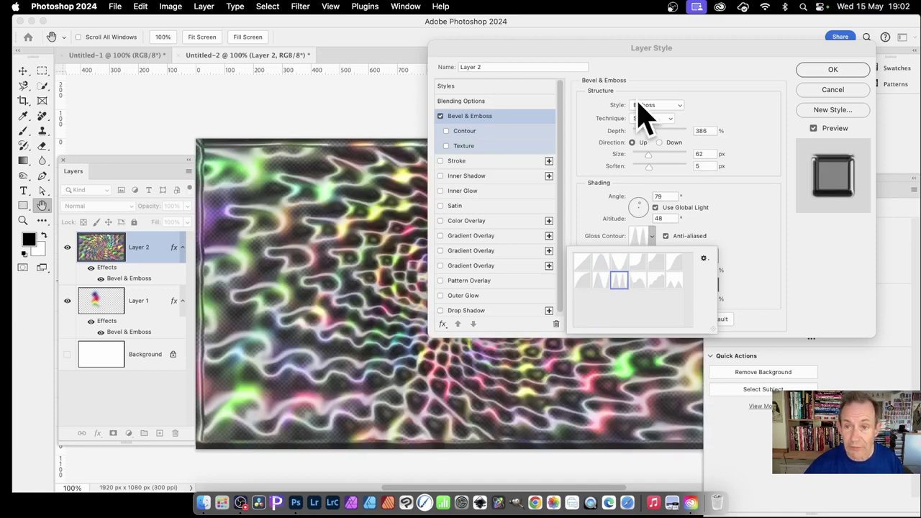
pyautogui.moveTo(694, 48); pyautogui.dragTo(110, 59)
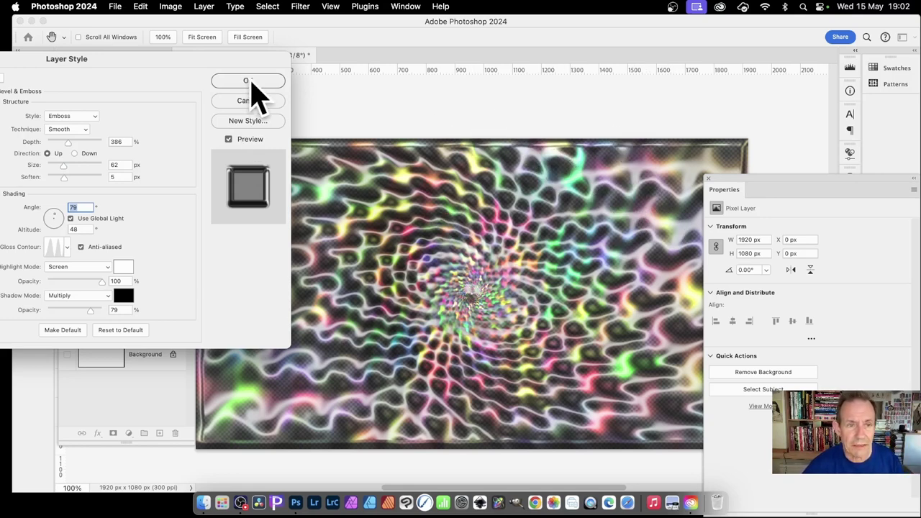
# Commit Layer 2's Bevel & Emboss settings with OK.
pyautogui.click(248, 81)
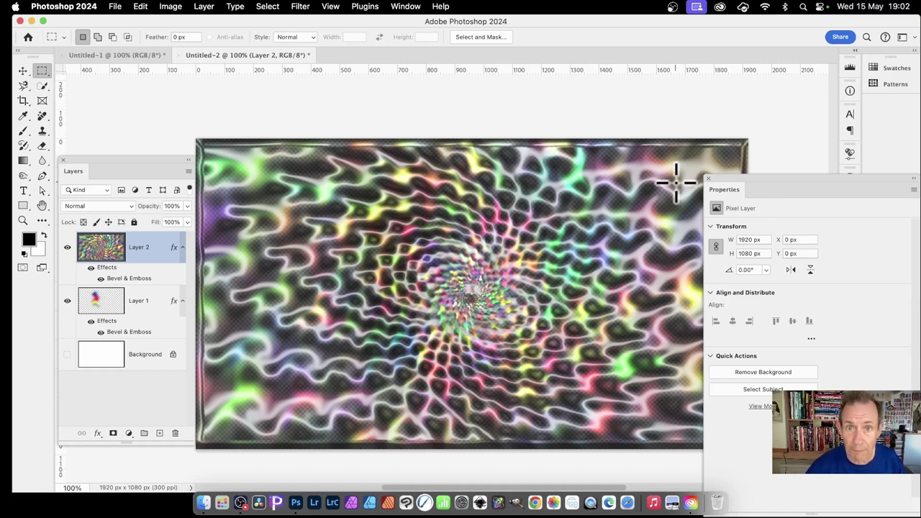
# Flatten the image into one Background layer, discarding the hidden white layer.
pyautogui.click(205, 7)
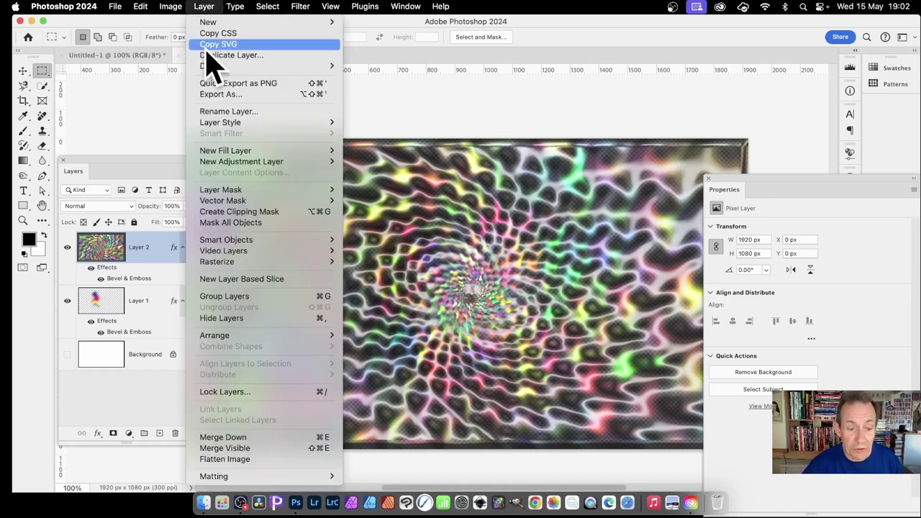
pyautogui.click(241, 462)
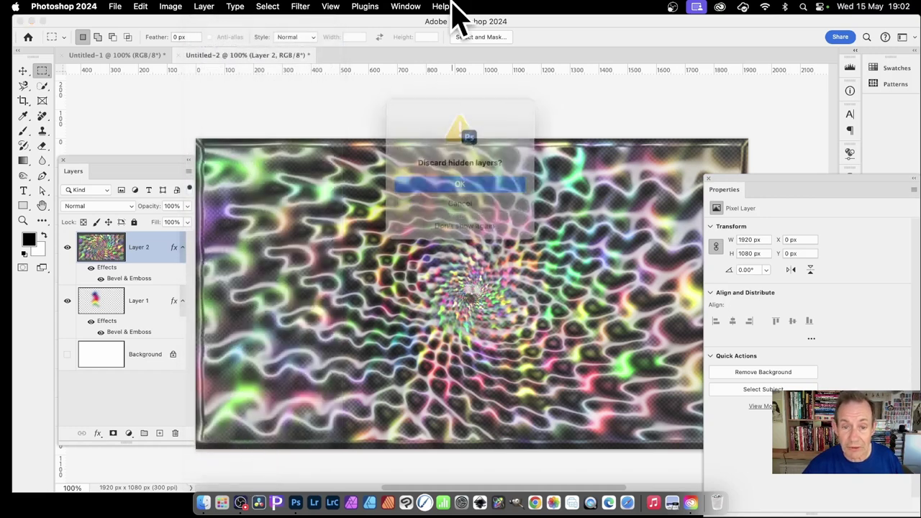
pyautogui.click(470, 184)
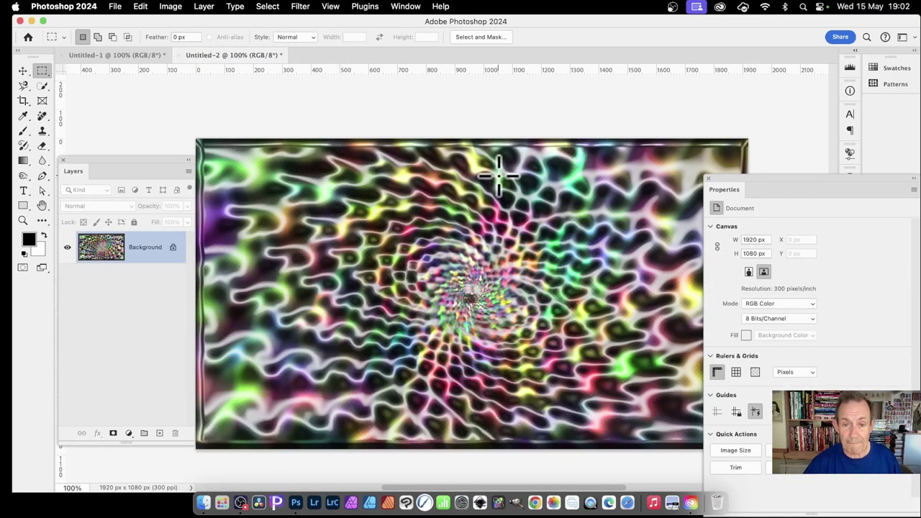